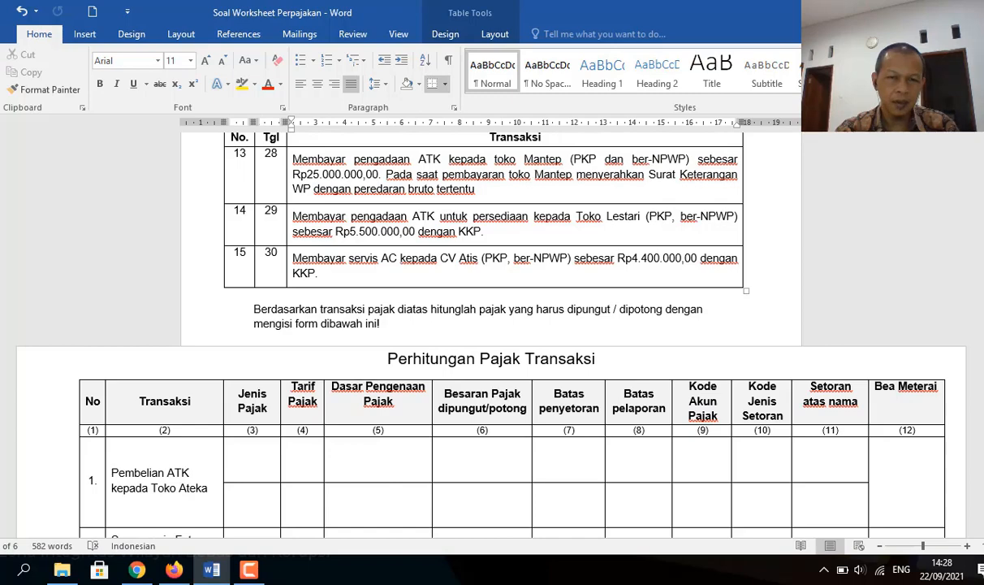
# Step: Fill in the tax types for transaction 13: PPh 4 (2) in its first line and PPN in its second
pyautogui.scroll(-2, 487, 325)
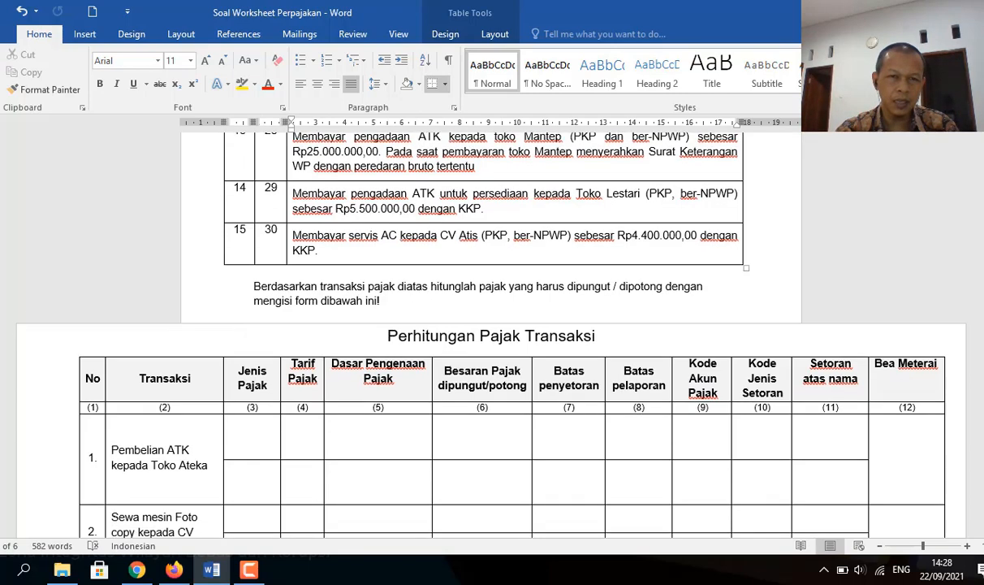
pyautogui.scroll(-2, 487, 325)
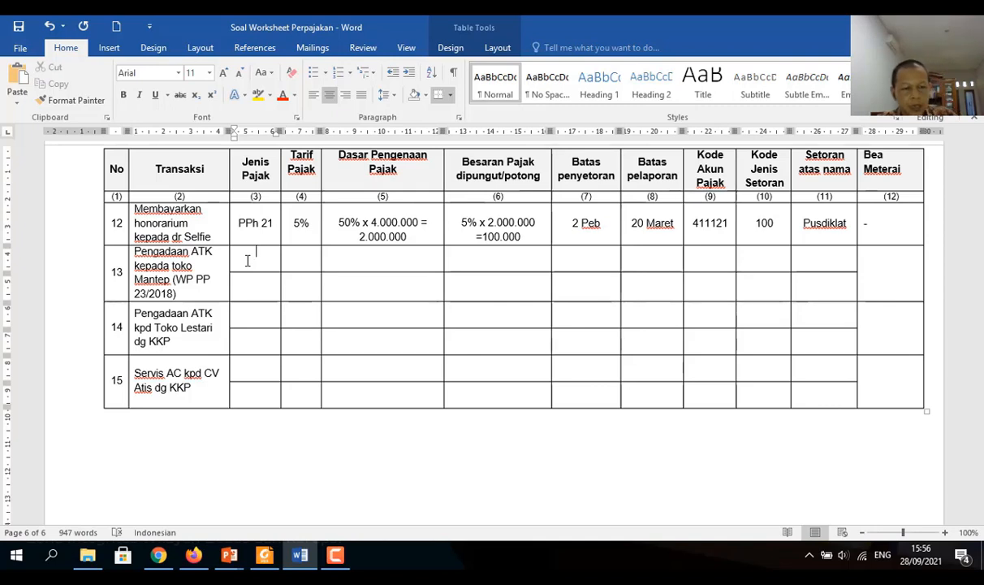
pyautogui.write('PP')
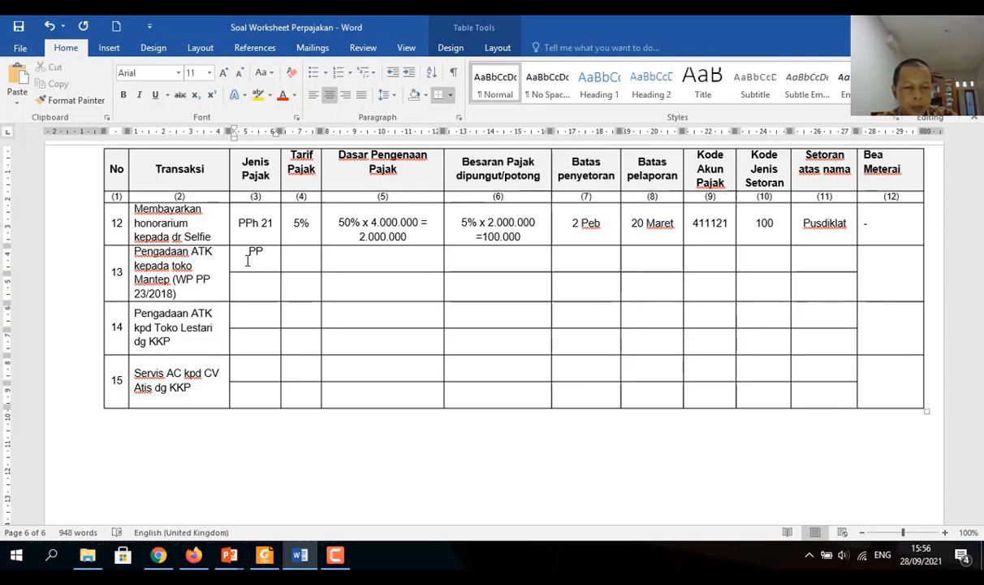
pyautogui.write('h 4')
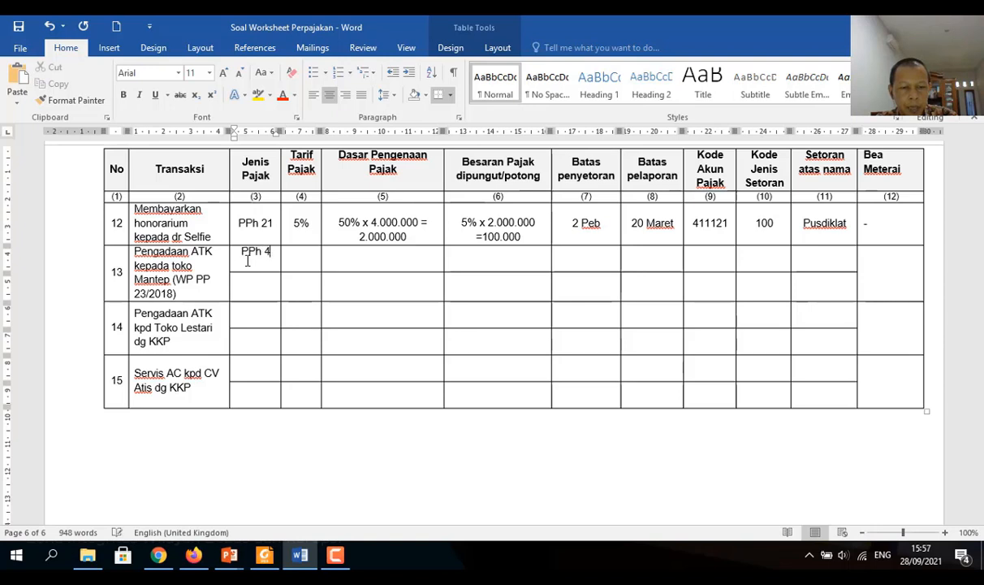
pyautogui.write(' (2)')
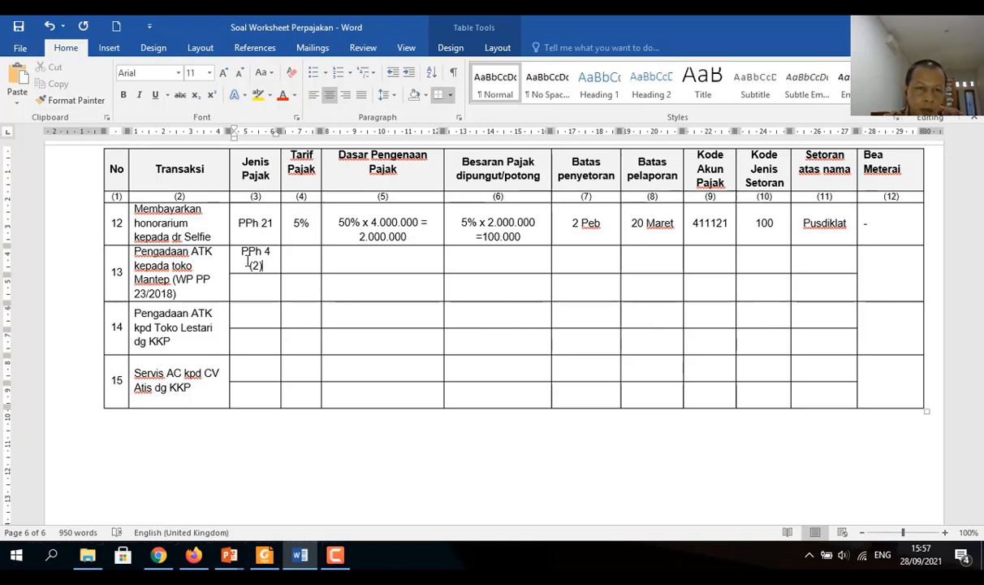
pyautogui.press('Down')
pyautogui.write('PPN')
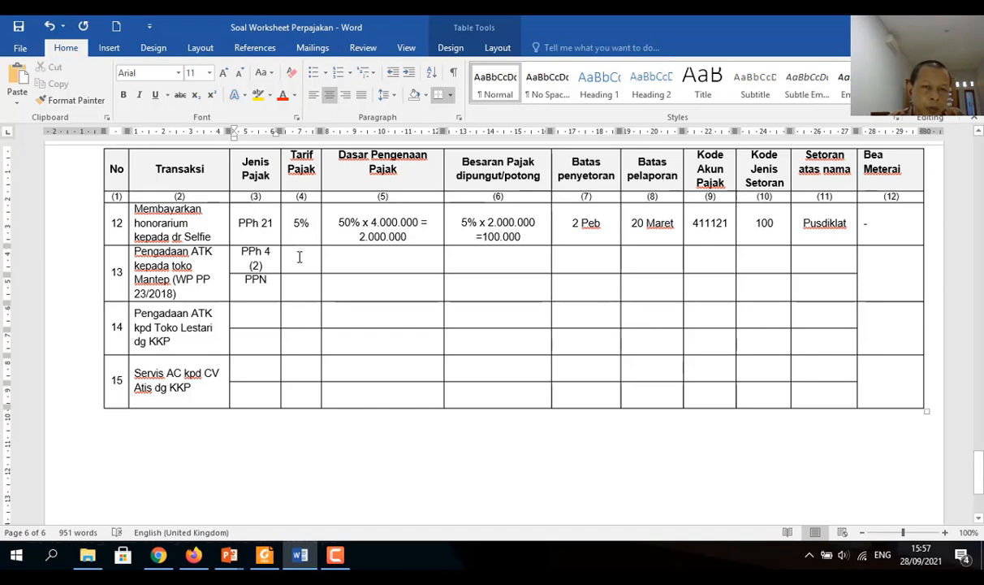
# Step: Enter the tax rates for transaction 13: 0,5% for PPh 4 (2) and 10% for PPN
pyautogui.click(299, 257)
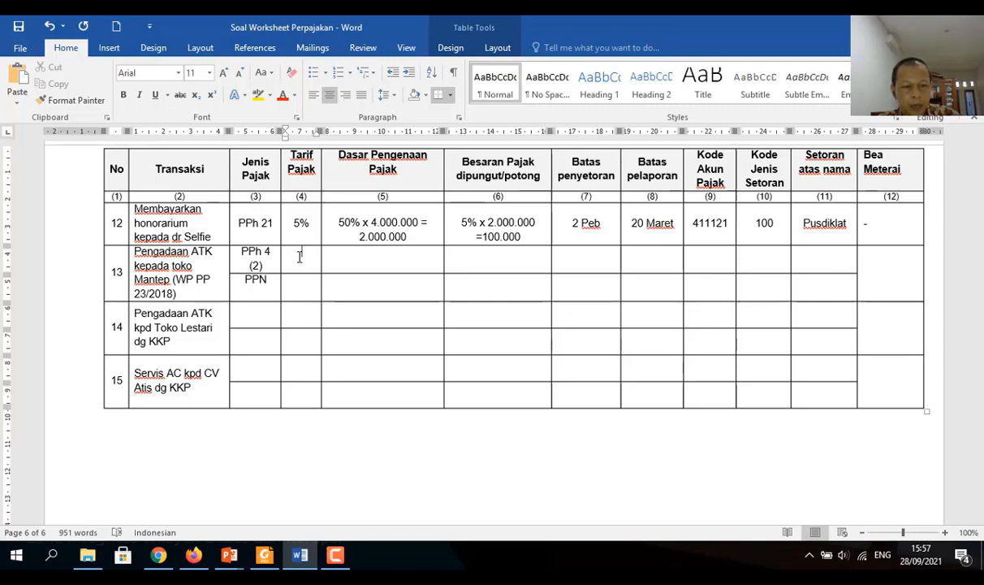
pyautogui.write('0,')
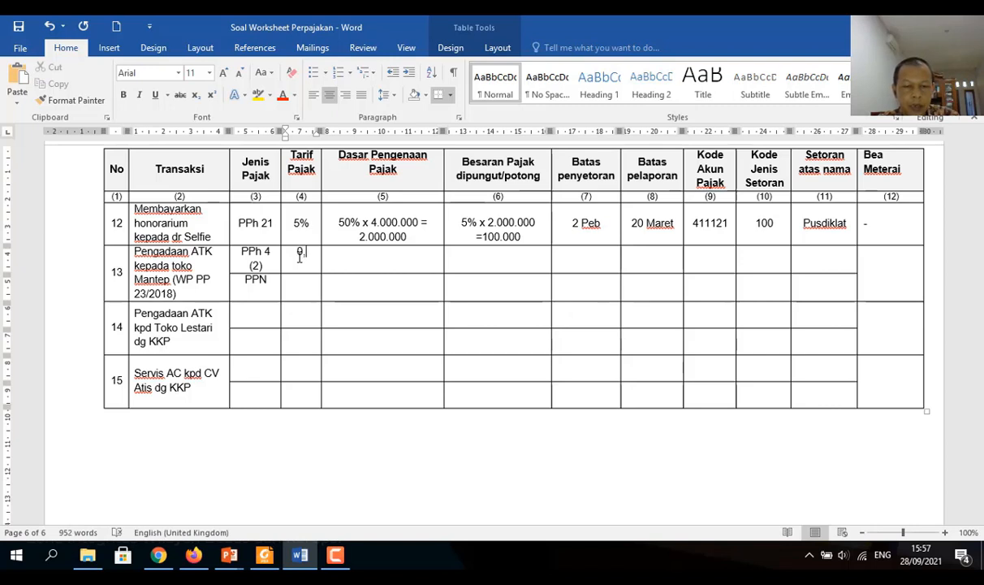
pyautogui.write('5%')
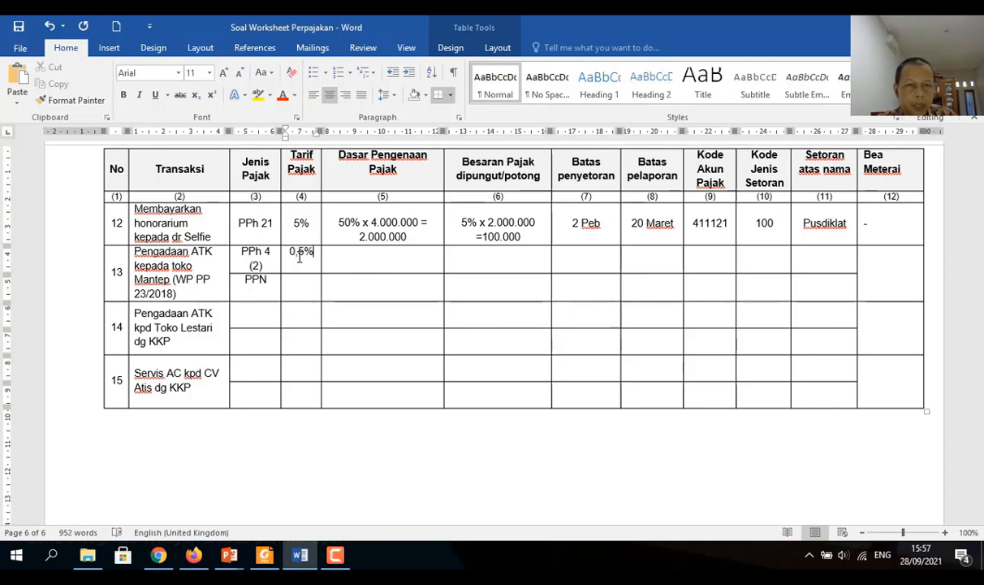
pyautogui.click(300, 286)
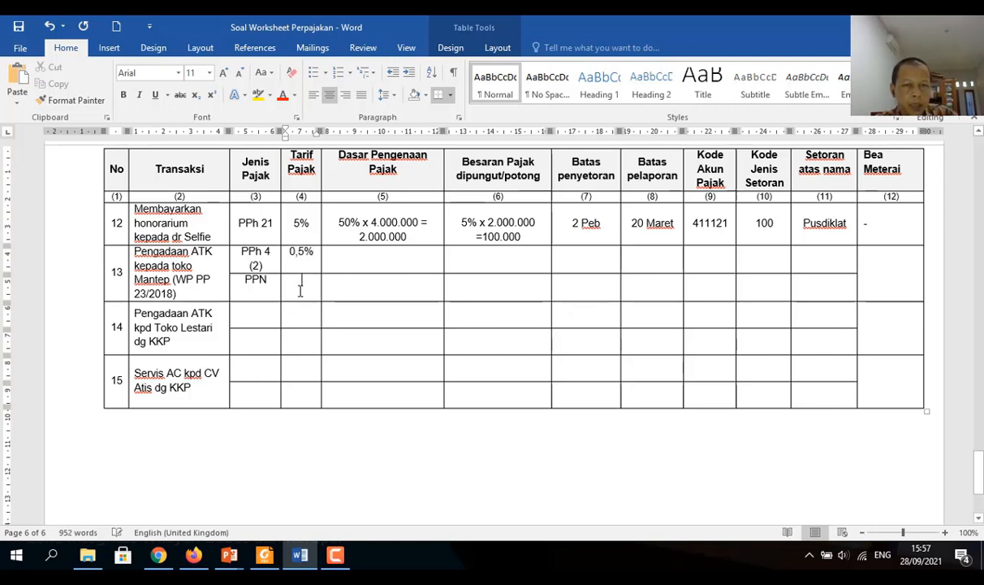
pyautogui.write('10')
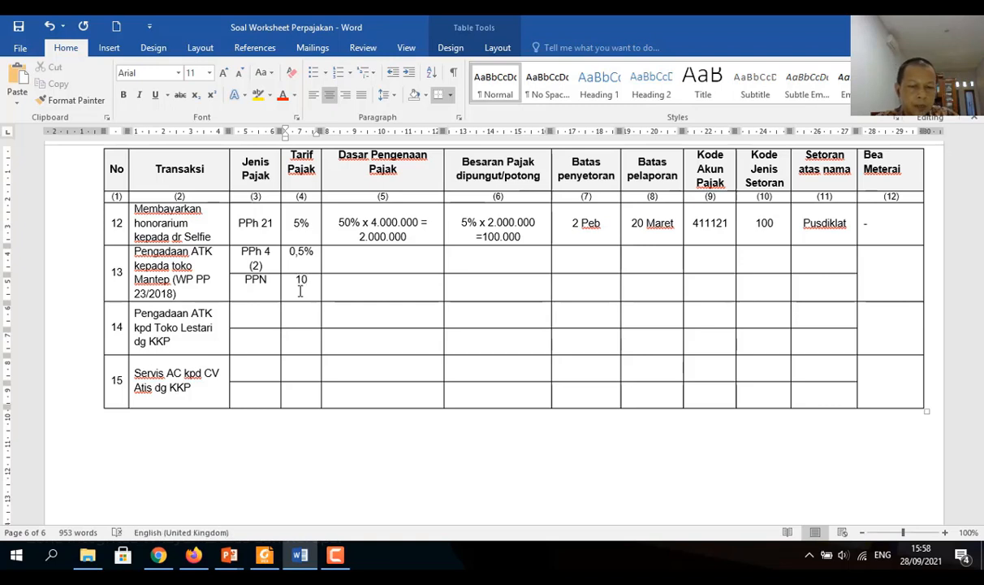
pyautogui.write('%')
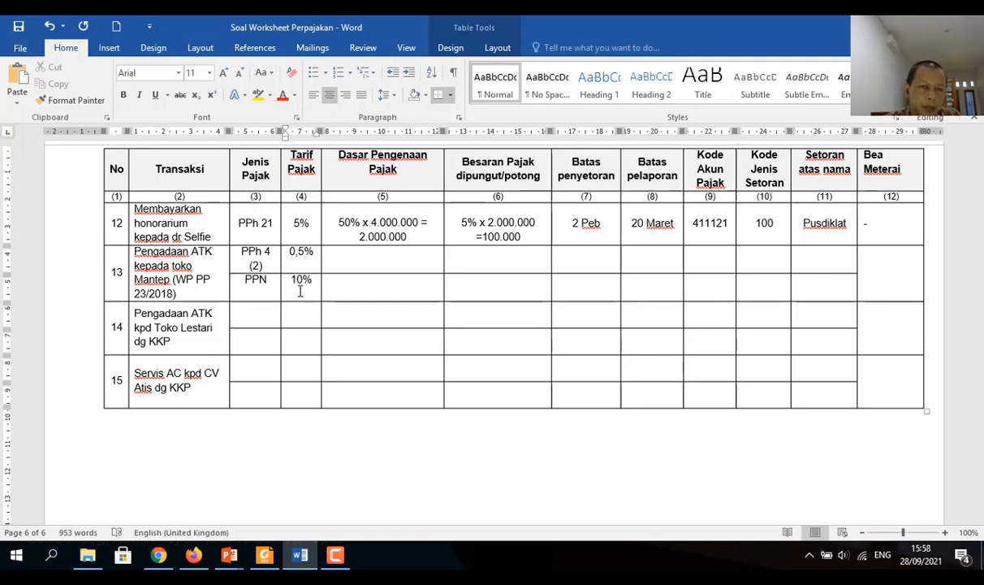
# Step: Enter the PPh 4 (2) tax base for transaction 13 as 100/110 x 25.000.000 = 22.727.272
pyautogui.click(345, 263)
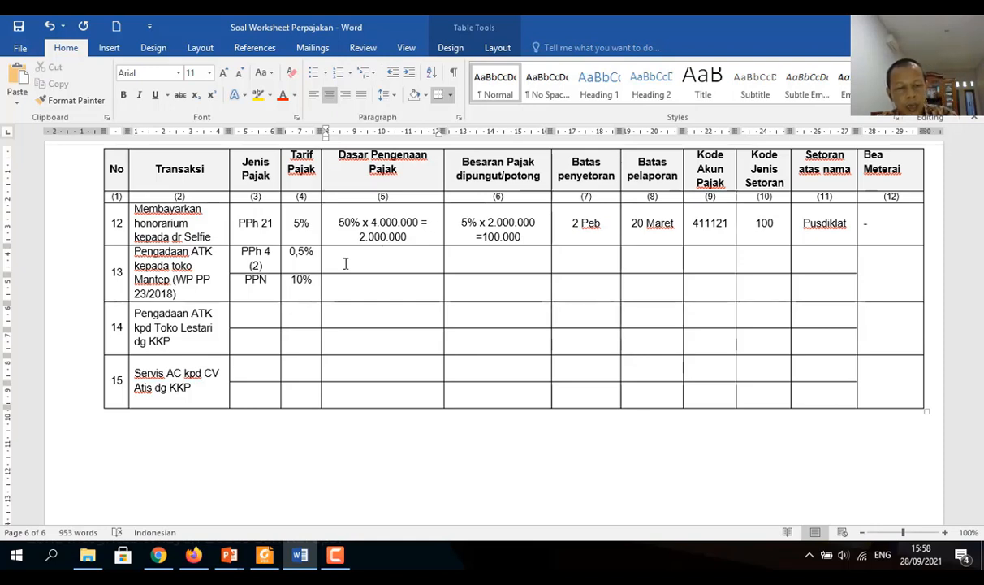
pyautogui.write('100')
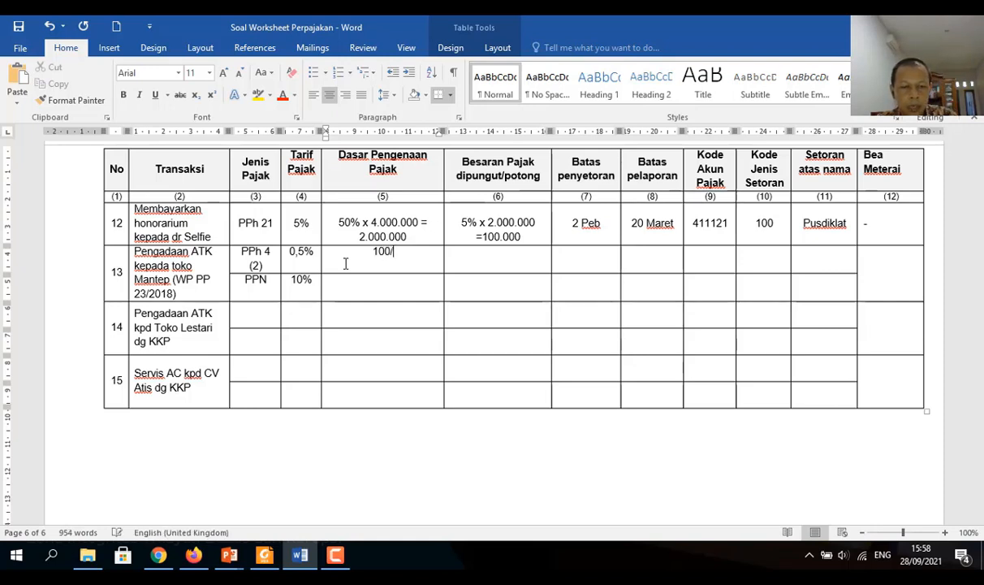
pyautogui.write('/110 x 2')
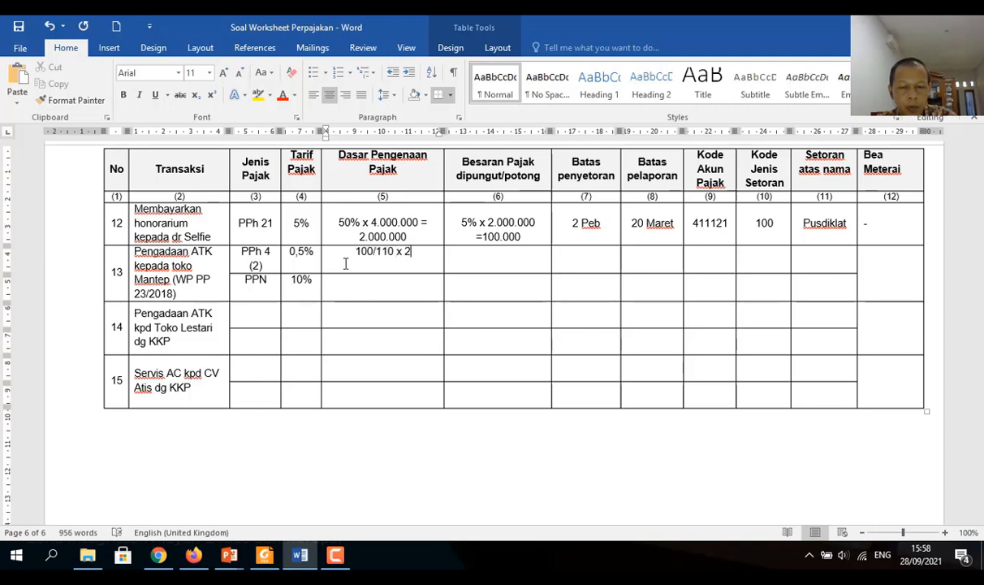
pyautogui.write('5.000')
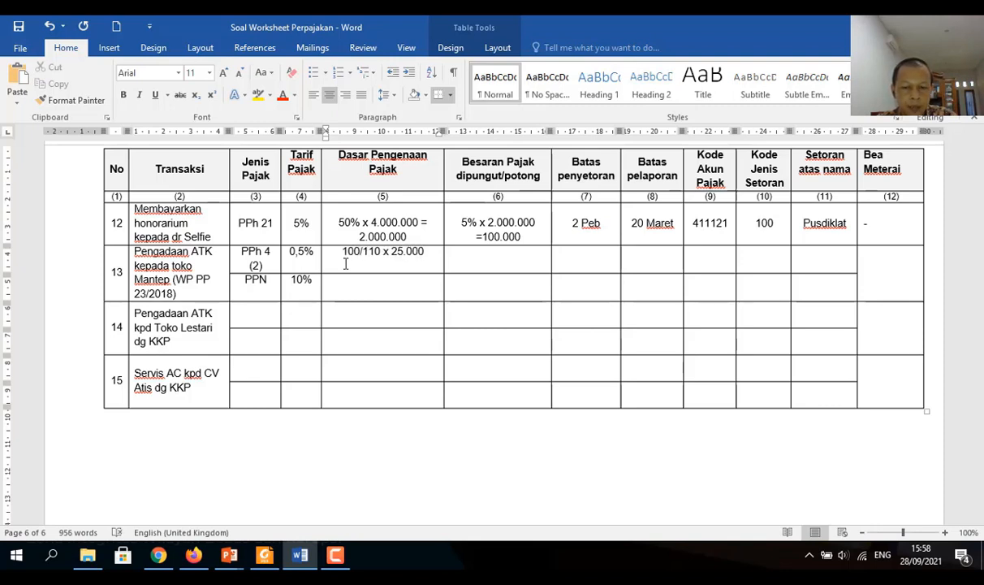
pyautogui.write('.000 = ')
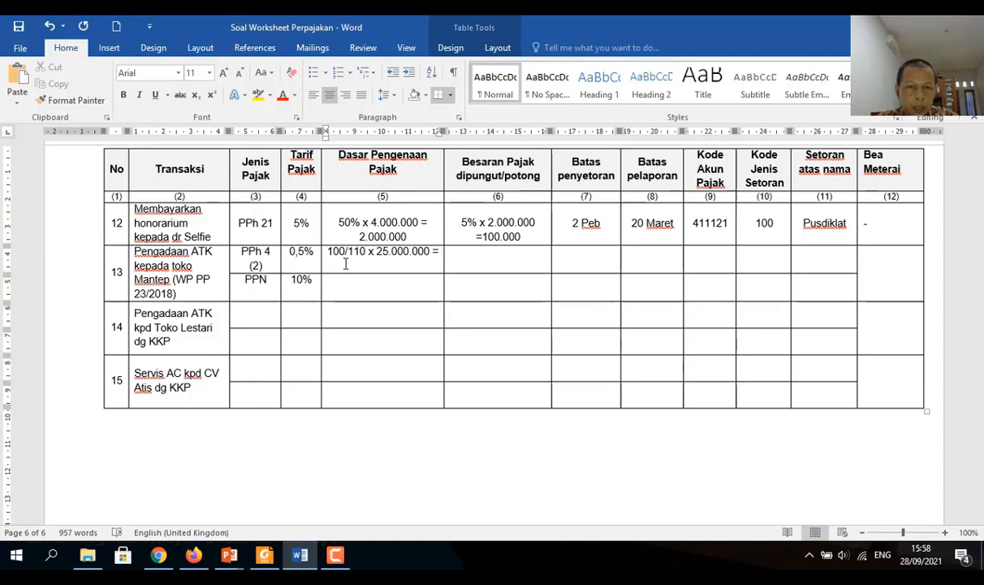
pyautogui.write('22.727.272')
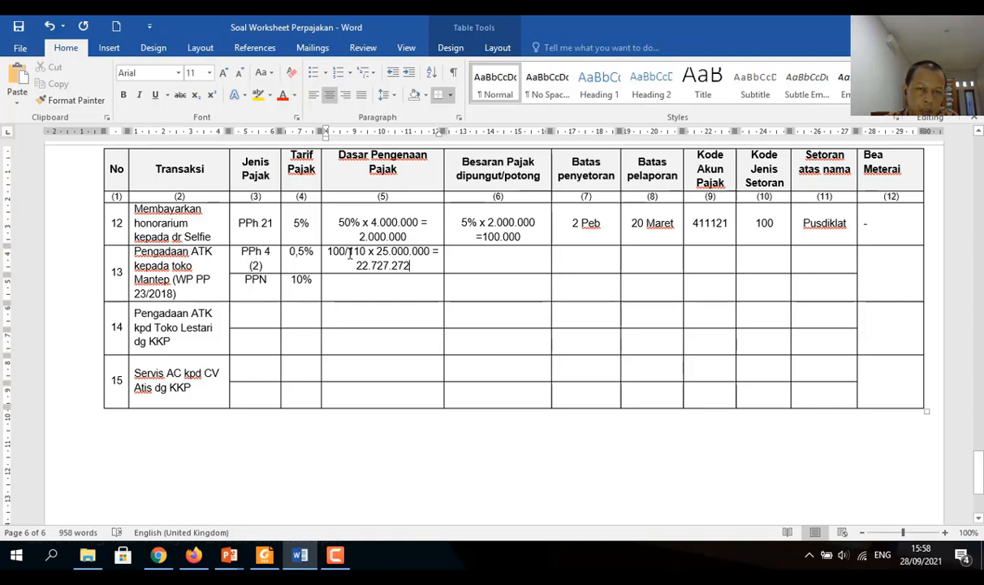
# Step: Copy the PPh 4 (2) tax base calculation into the PPN line's tax base cell for transaction 13
pyautogui.moveTo(348, 253); pyautogui.dragTo(412, 266)
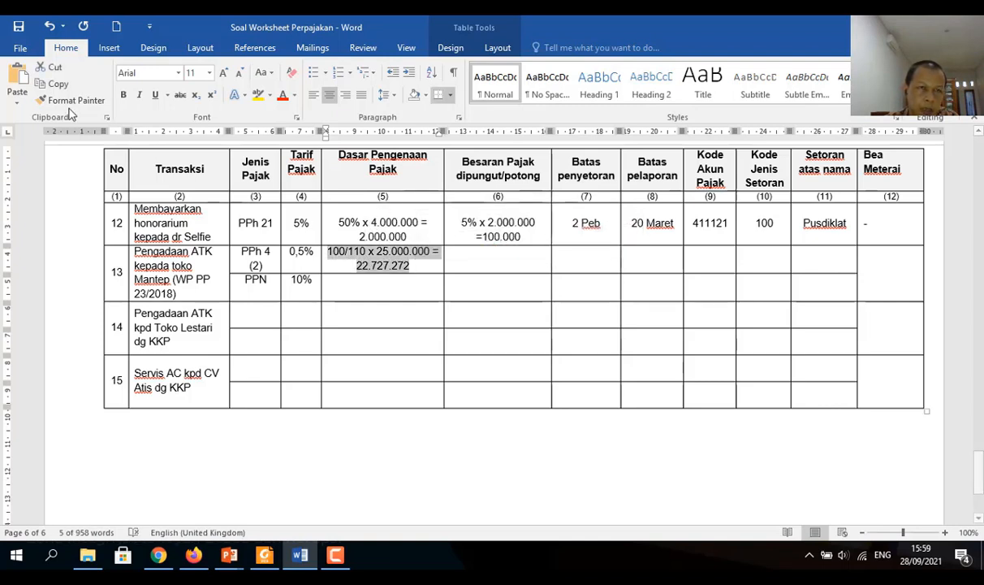
pyautogui.click(59, 84)
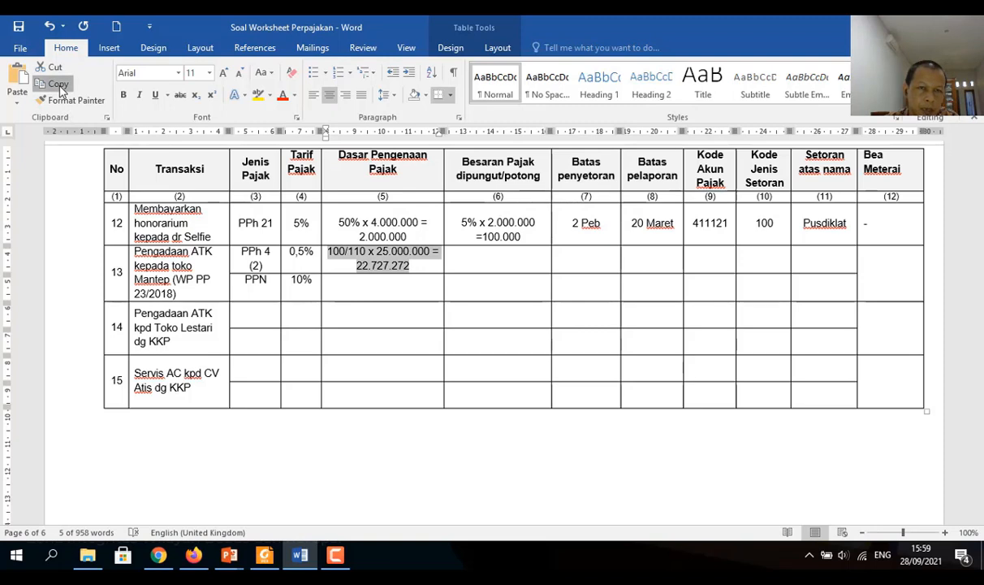
pyautogui.click(344, 285)
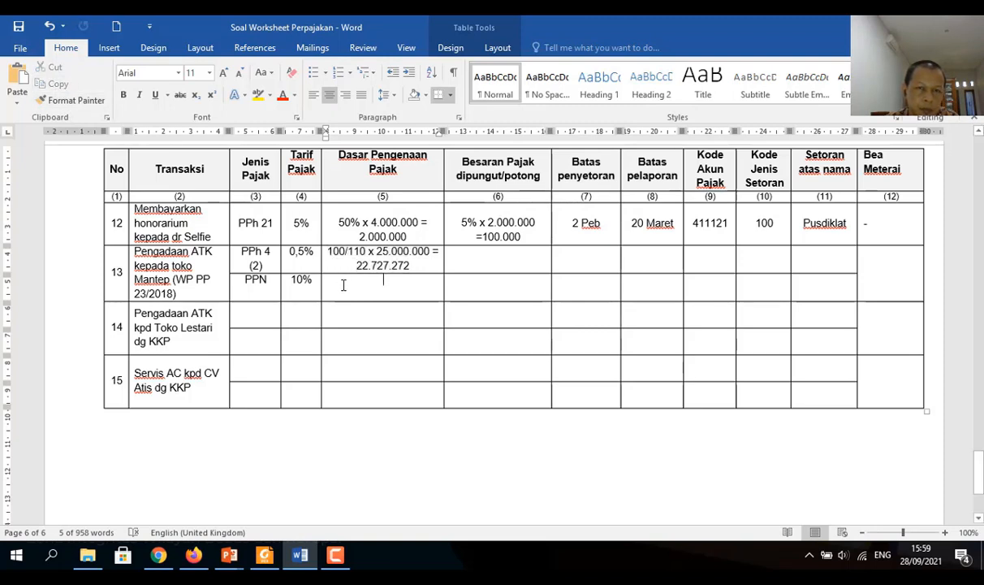
pyautogui.click(25, 81)
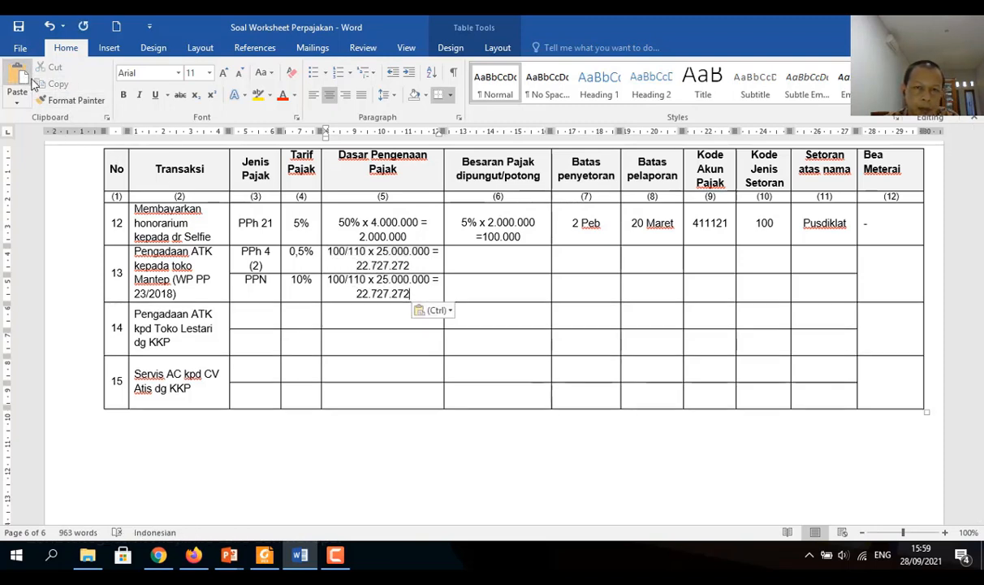
# Step: Enter the PPh 4 (2) amount withheld for transaction 13 as 0,5% x 22.727.272= 113.636
pyautogui.click(523, 255)
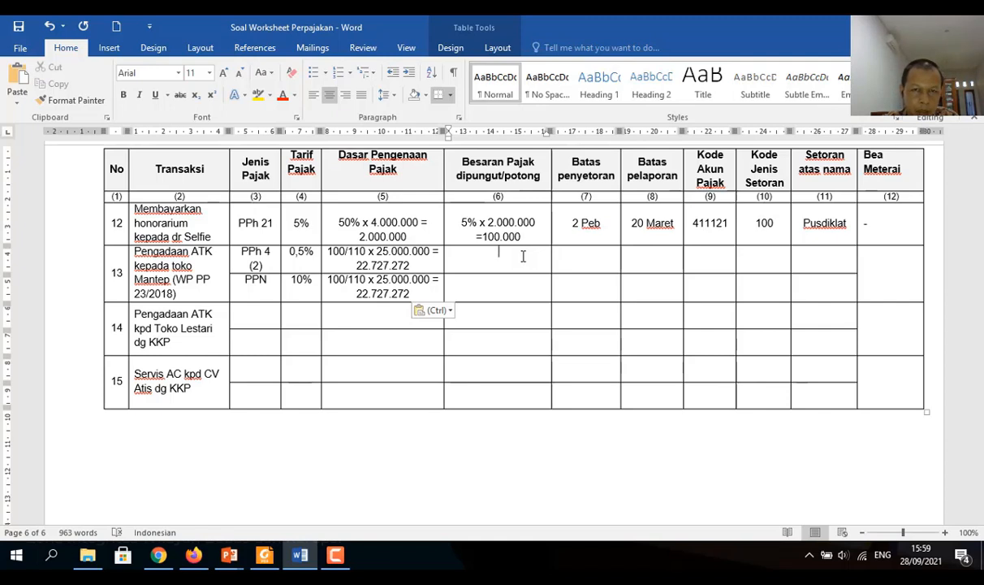
pyautogui.write('0,')
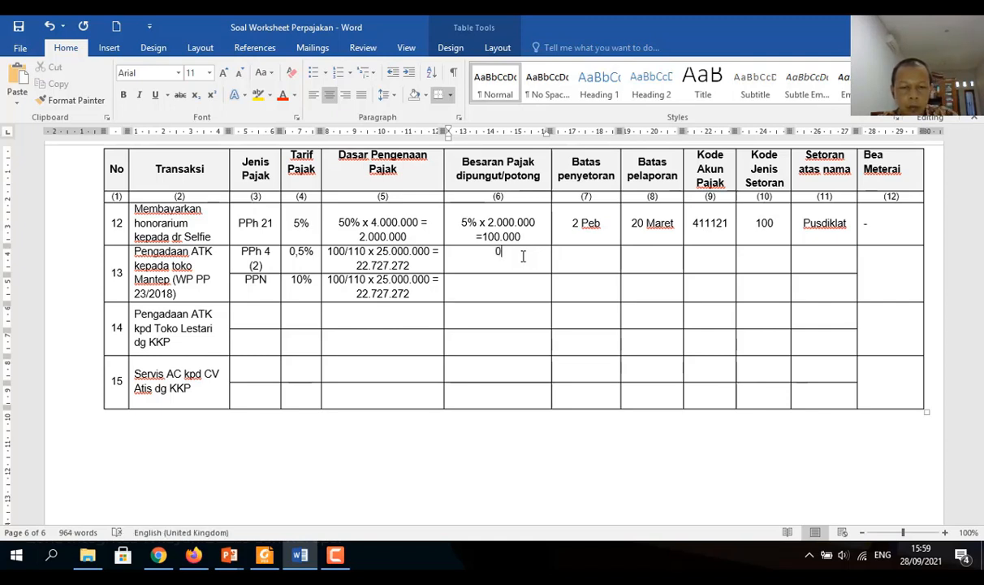
pyautogui.write('5')
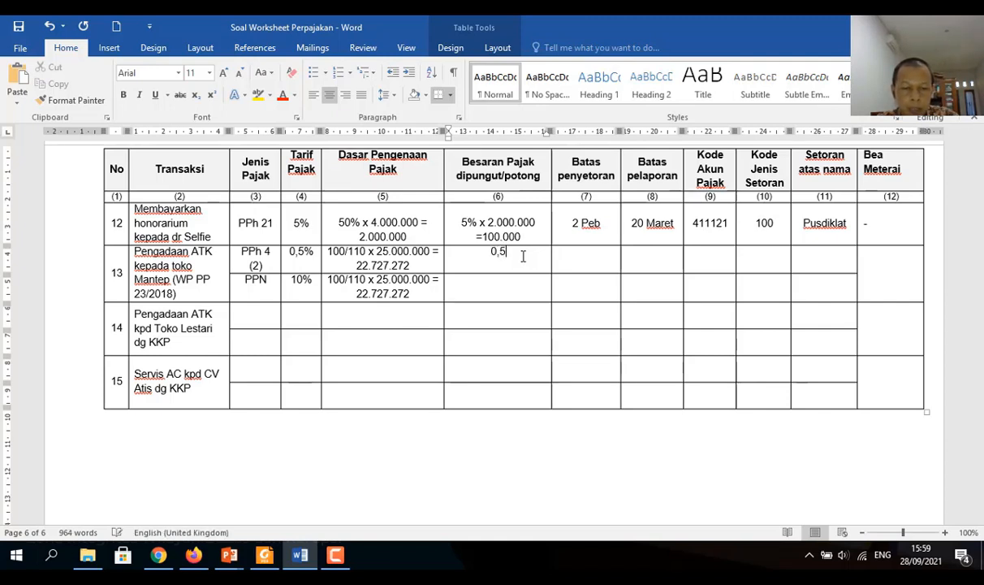
pyautogui.write('%')
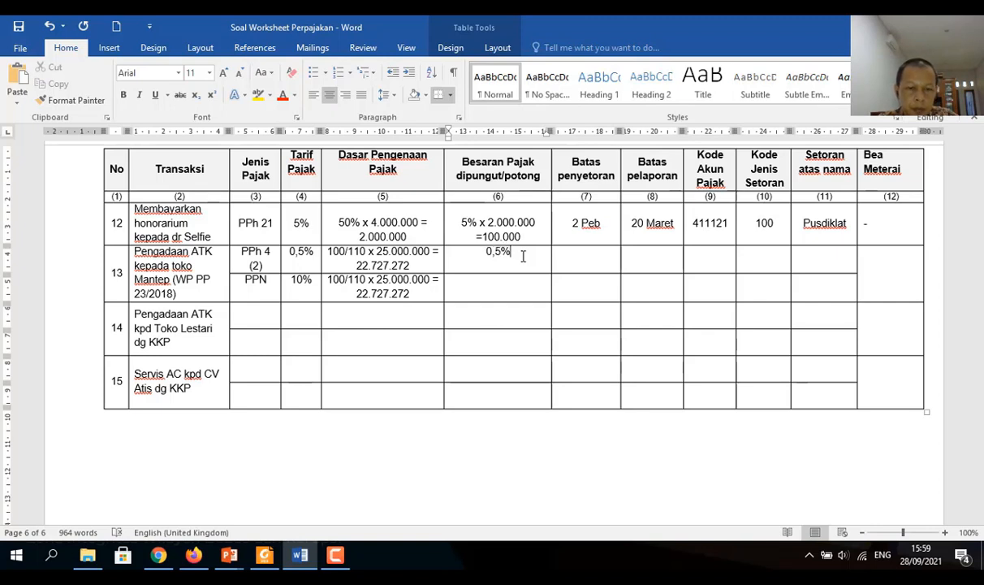
pyautogui.write(' x')
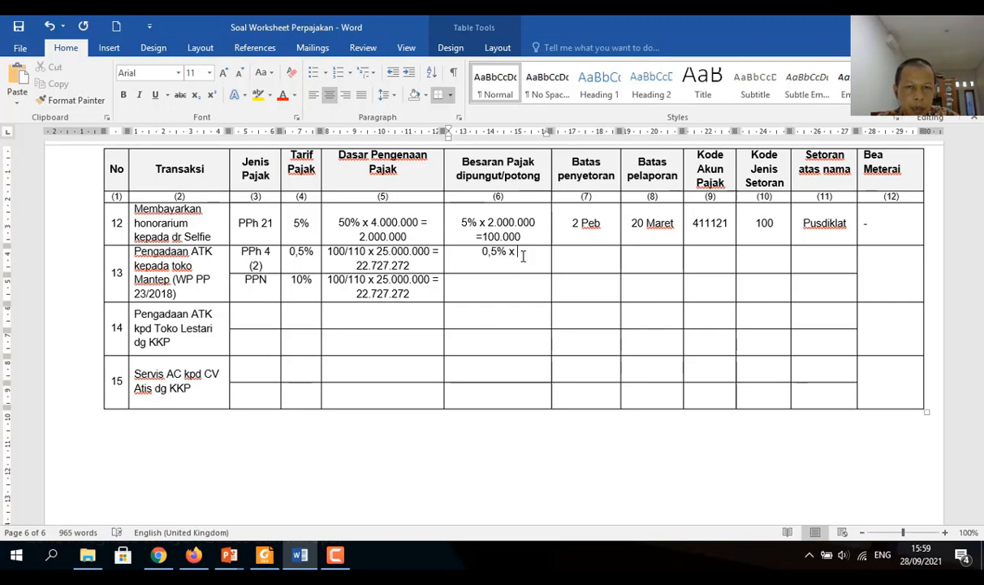
pyautogui.write(' 22.727.272')
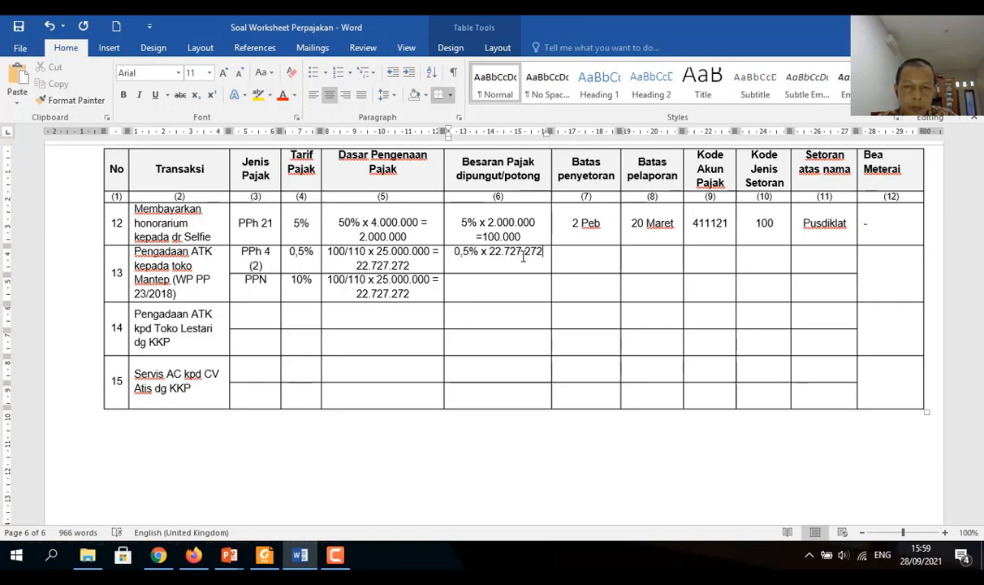
pyautogui.write('=')
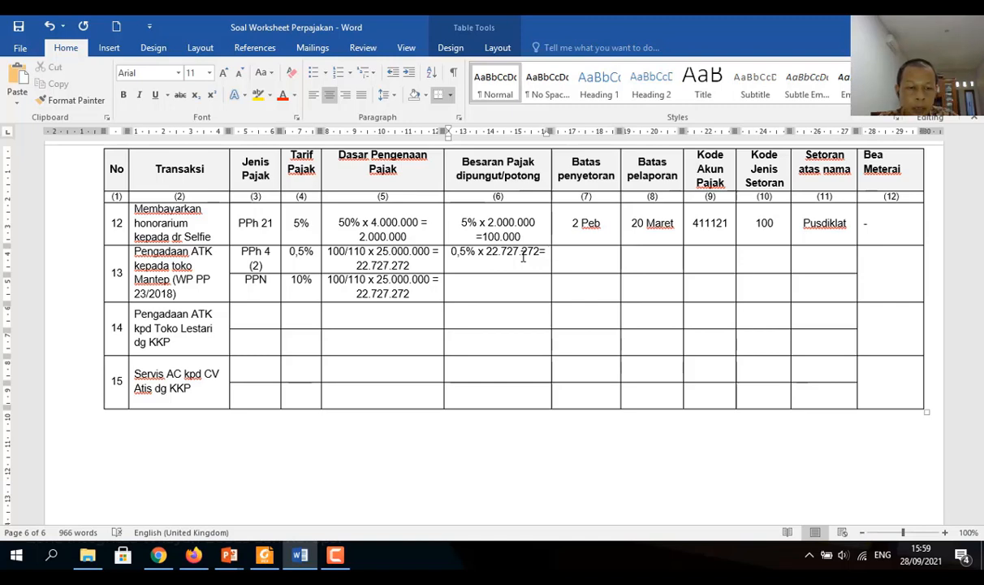
pyautogui.write(' 113')
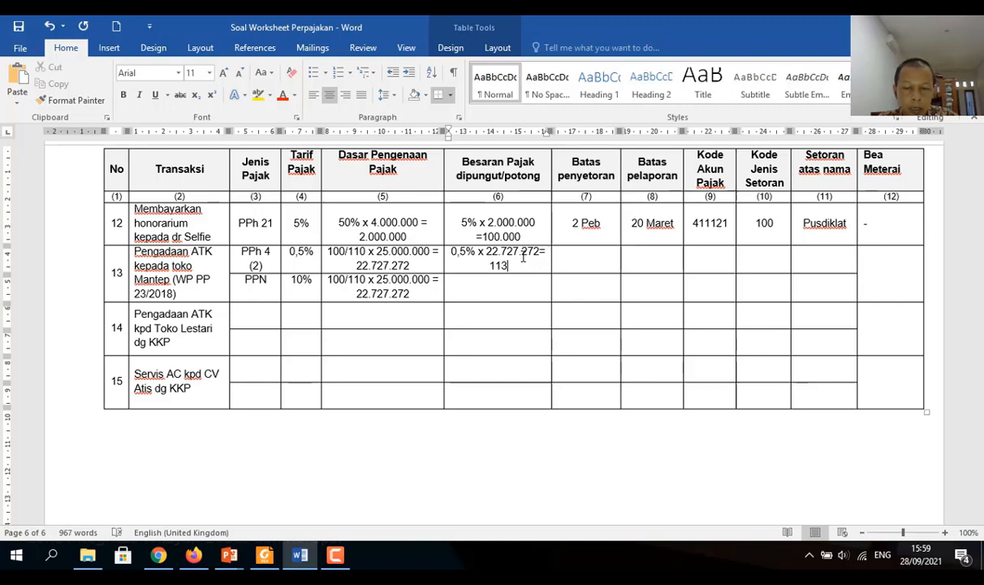
pyautogui.write('.636')
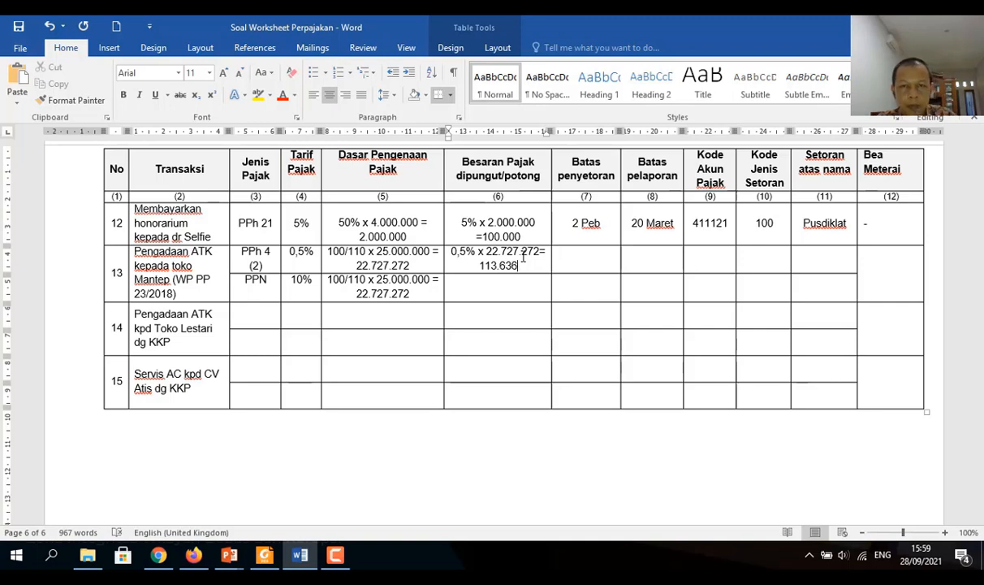
# Step: Enter the PPN amount withheld for transaction 13 as 10% x 22.727.272 = 2.272.727
pyautogui.click(503, 290)
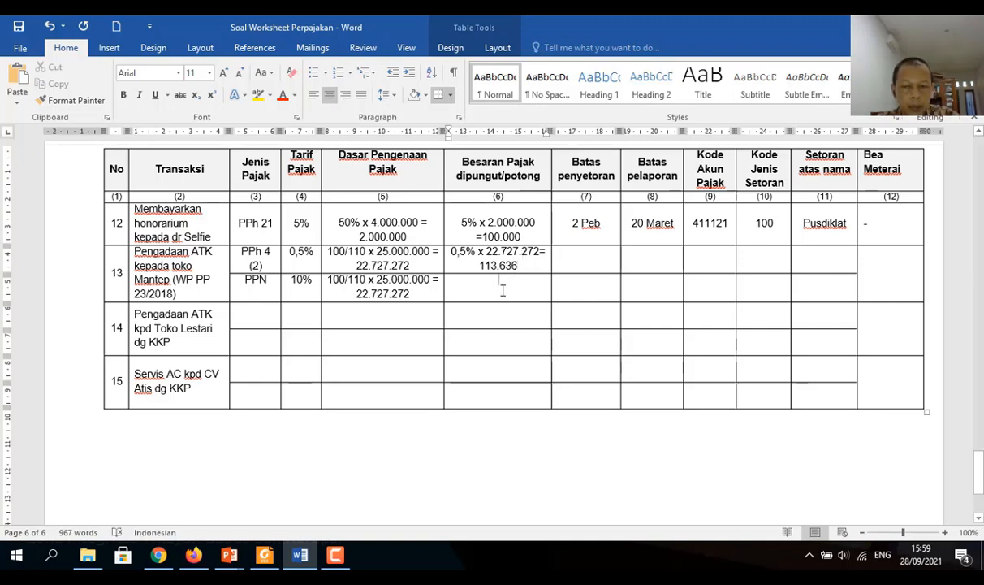
pyautogui.write('10')
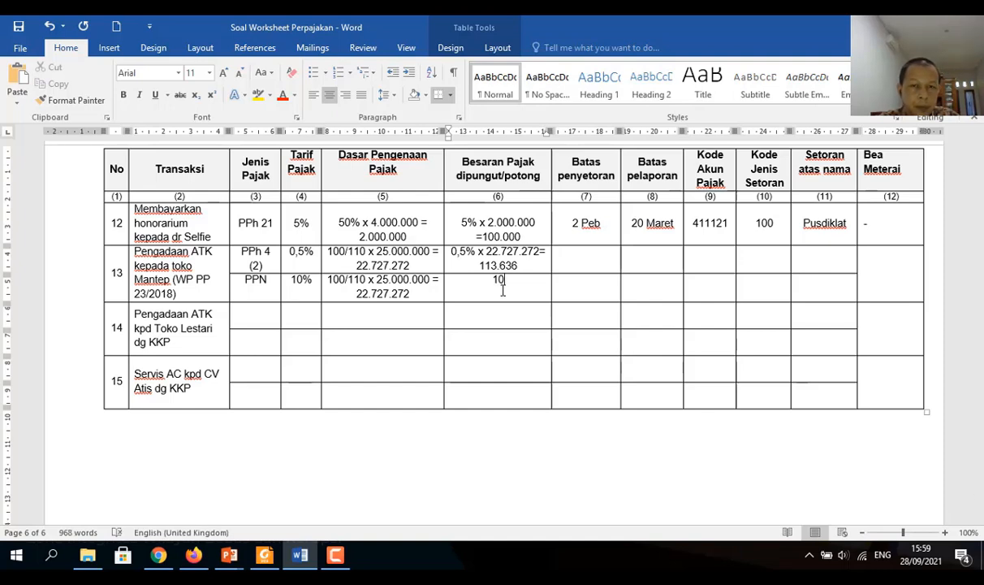
pyautogui.write('% x ')
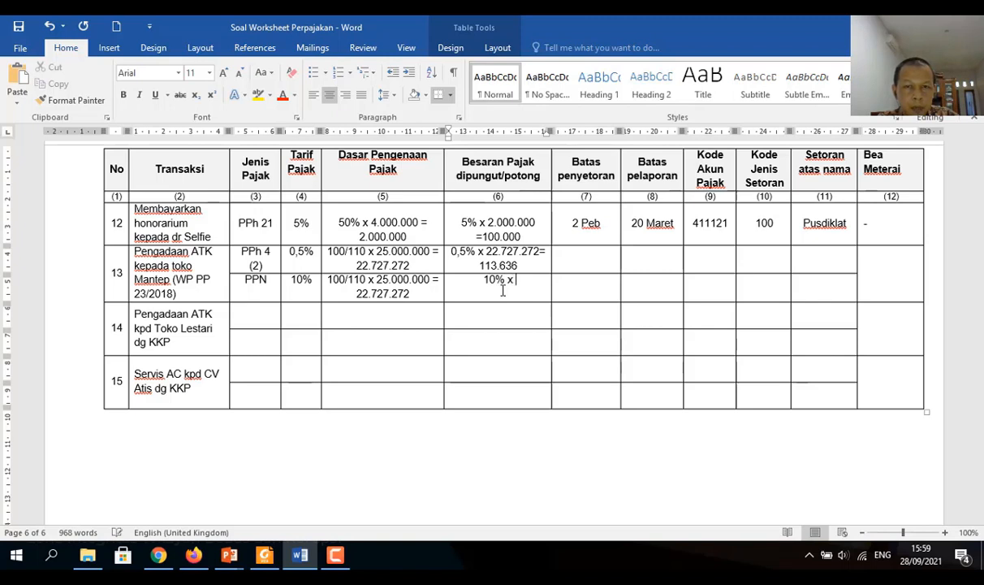
pyautogui.write('22.')
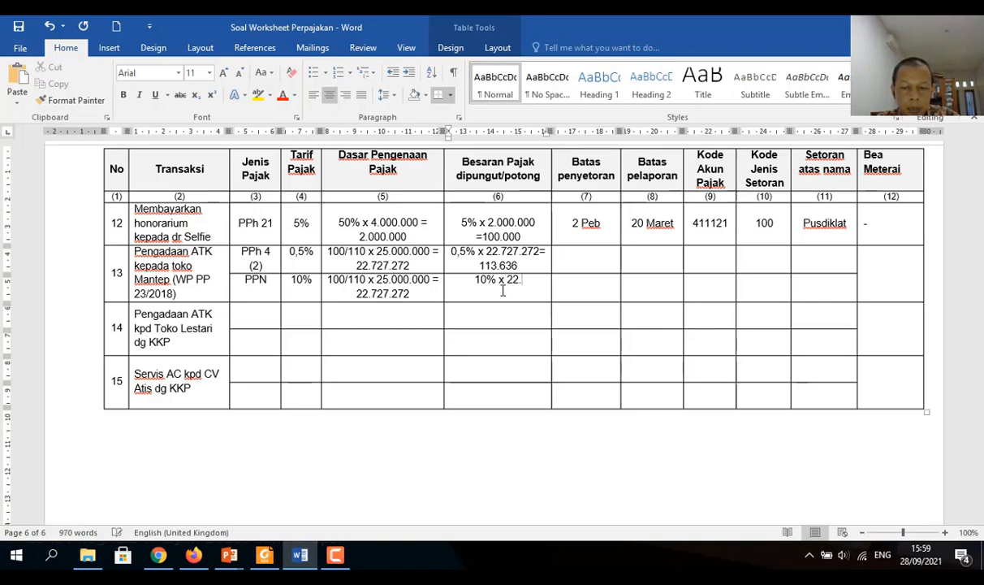
pyautogui.write('727.')
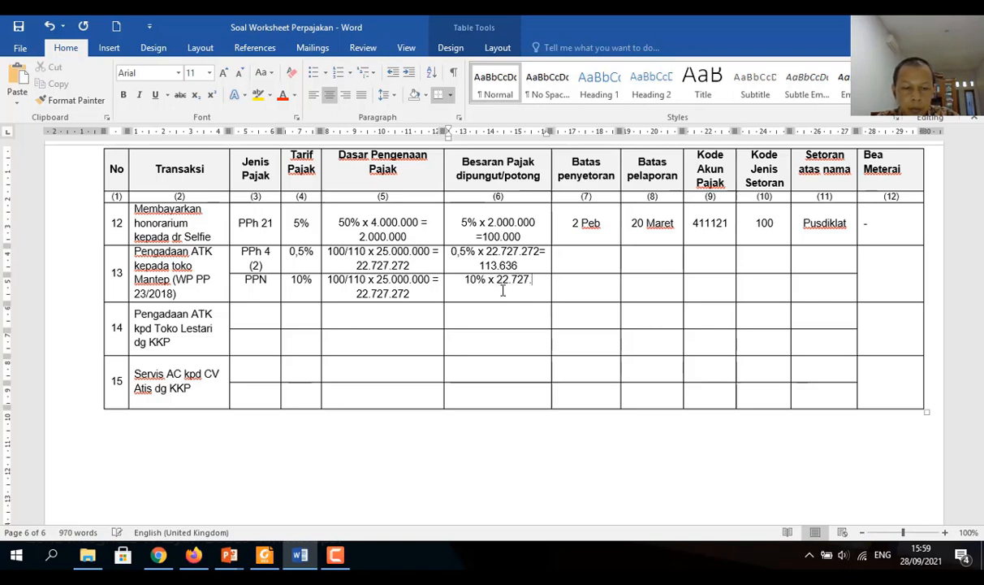
pyautogui.write('272')
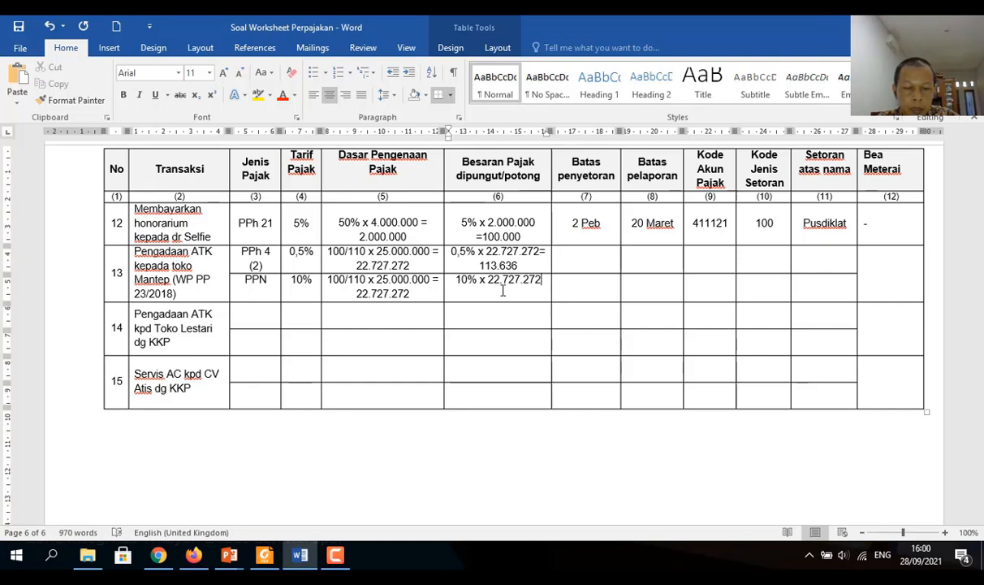
pyautogui.write(' = ')
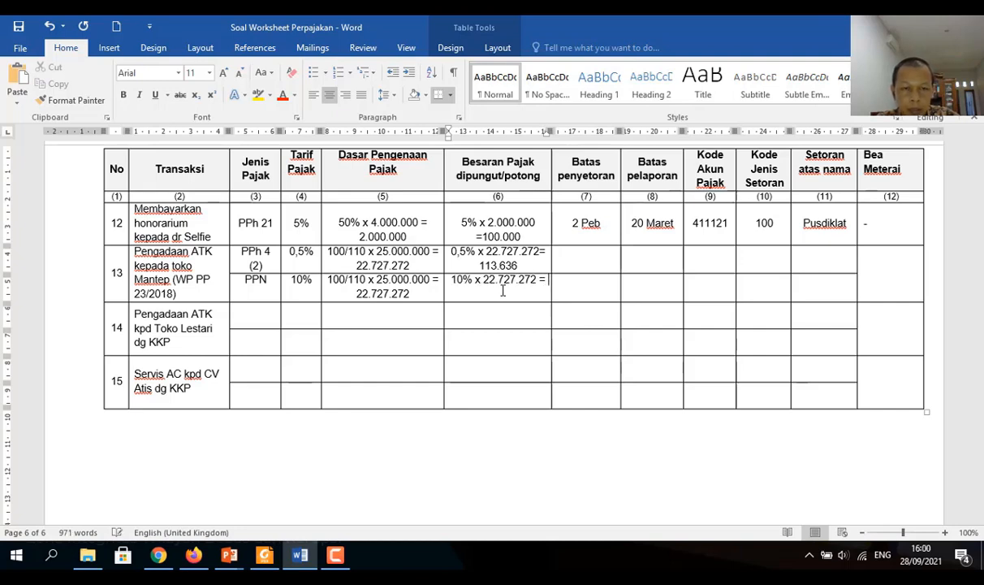
pyautogui.write('2.272')
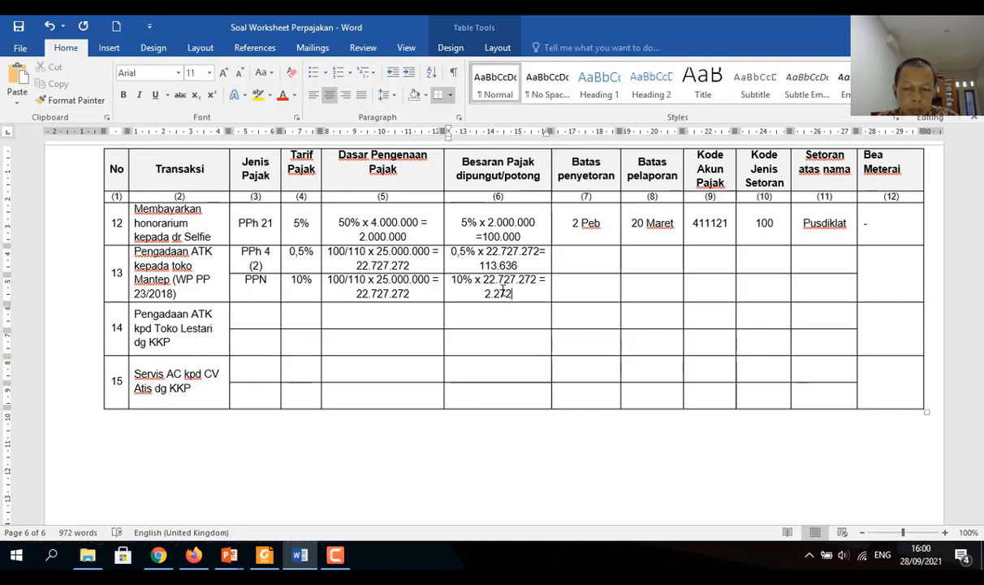
pyautogui.write('.727')
# Step: Enter 4 Peb as the payment deadline (Batas penyetoran) for both tax lines of transaction 13
pyautogui.click(584, 262)
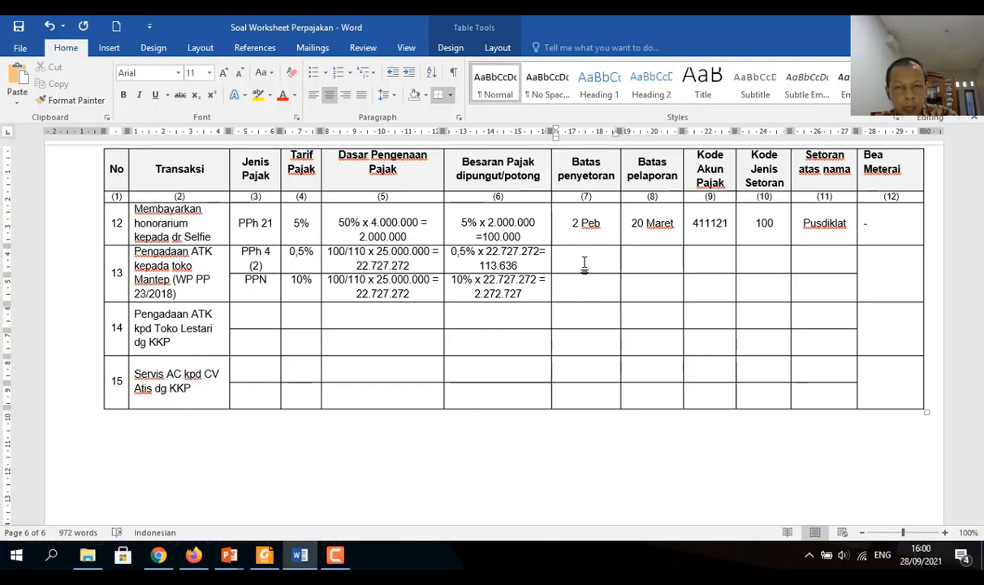
pyautogui.write('4 Peb')
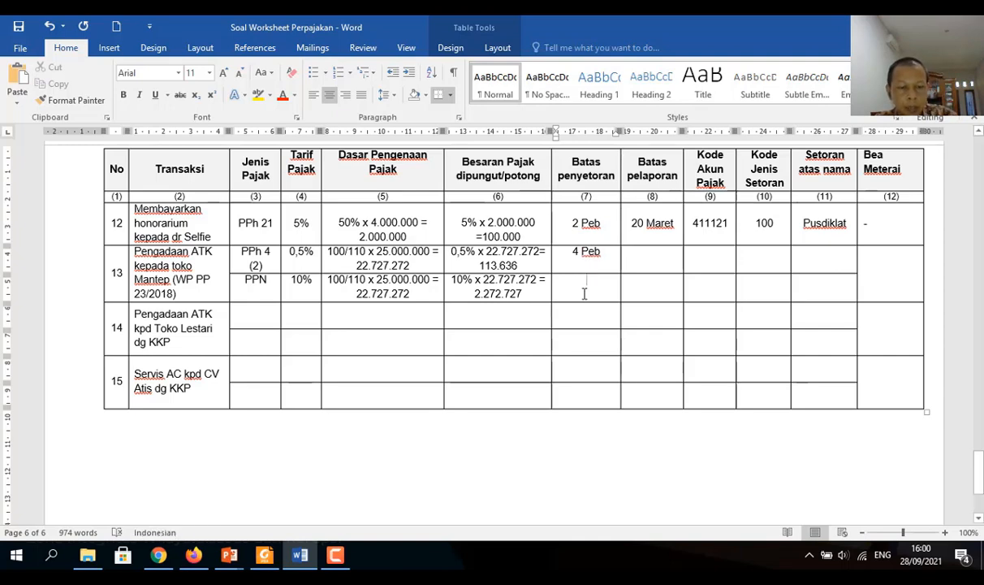
pyautogui.write('4 Peb')
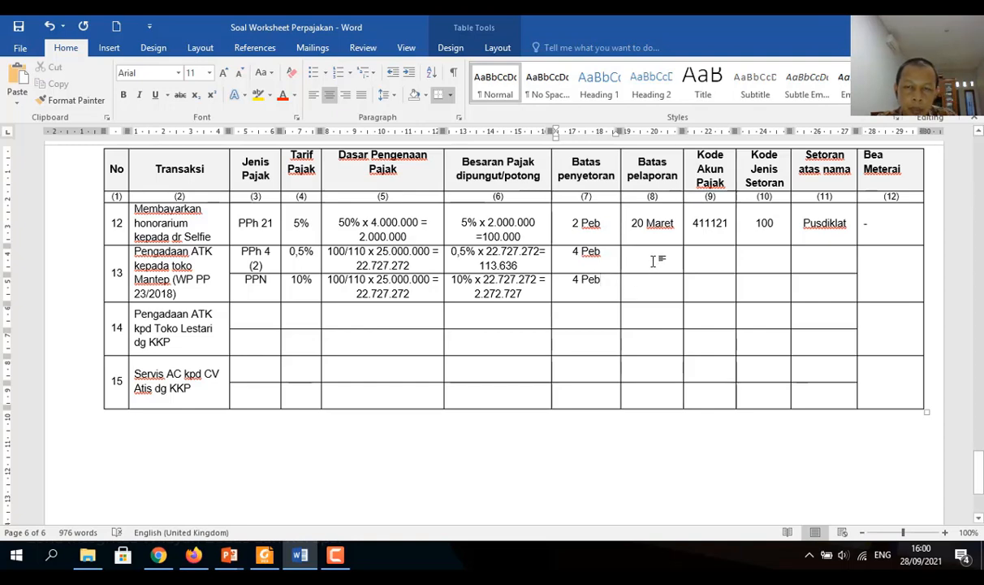
# Step: Enter 20 Maret as the reporting deadline (Batas pelaporan) for both tax lines of transaction 13
pyautogui.click(653, 260)
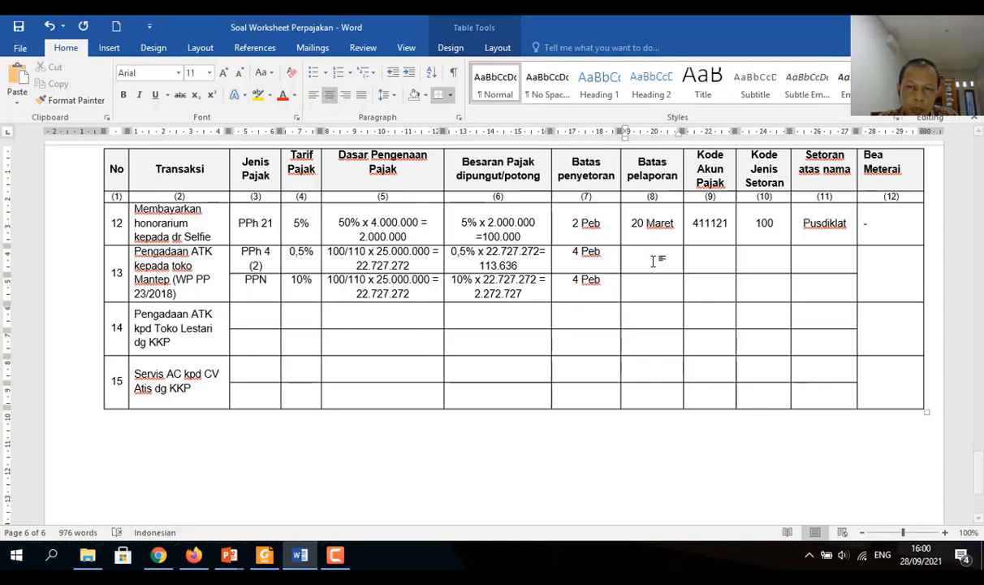
pyautogui.write('2')
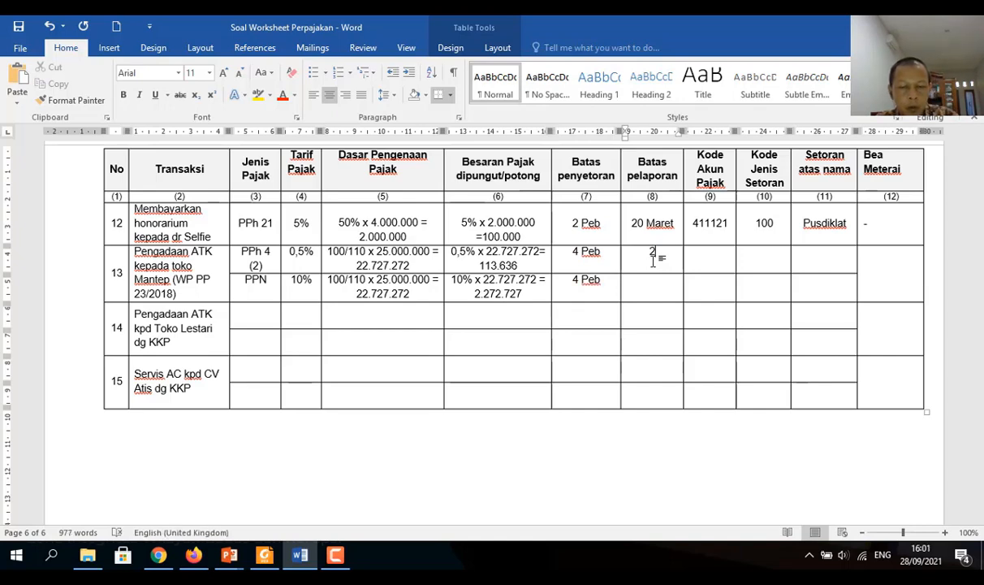
pyautogui.write('0 Ma')
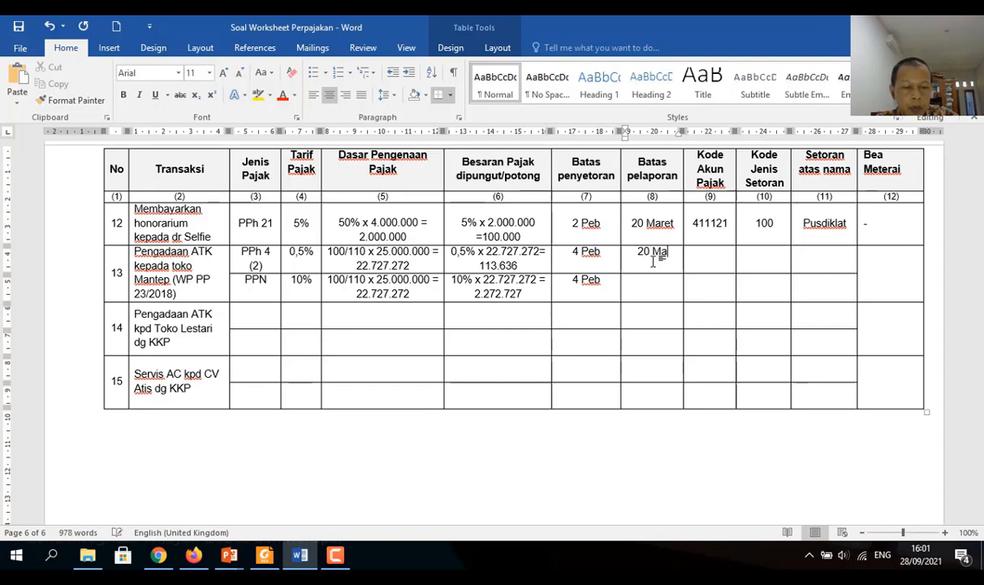
pyautogui.write('ret')
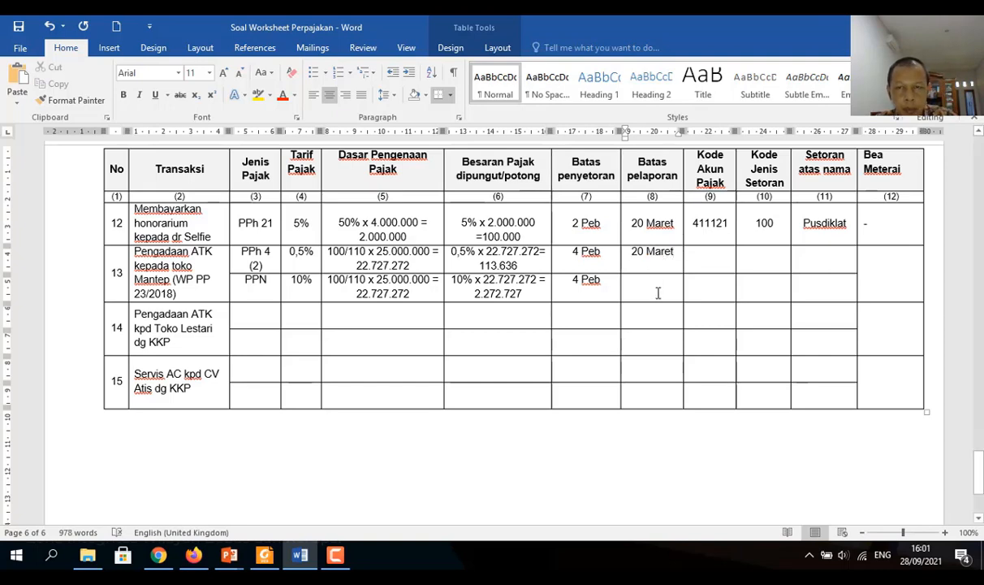
pyautogui.click(658, 292)
pyautogui.write('20 ')
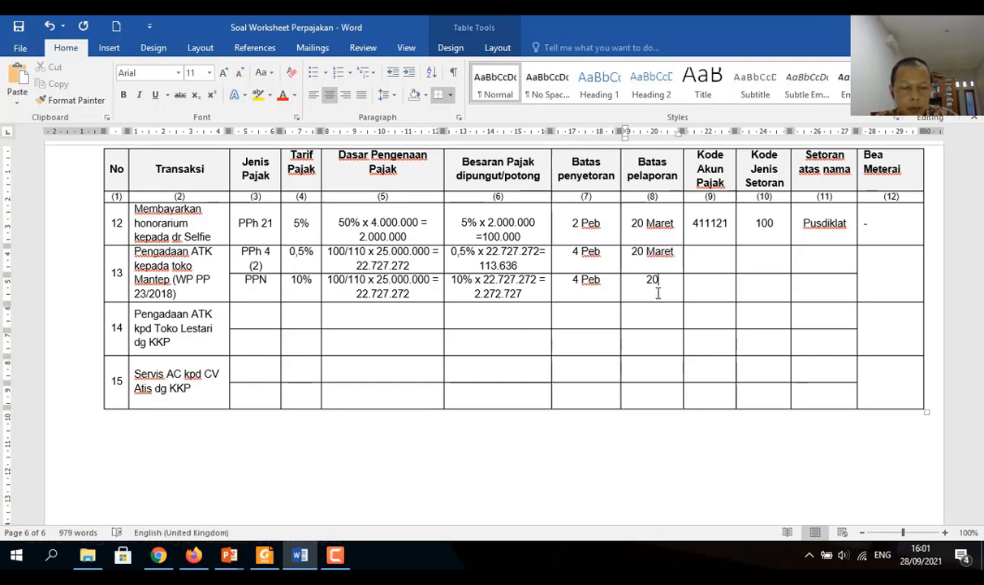
pyautogui.write('Maret')
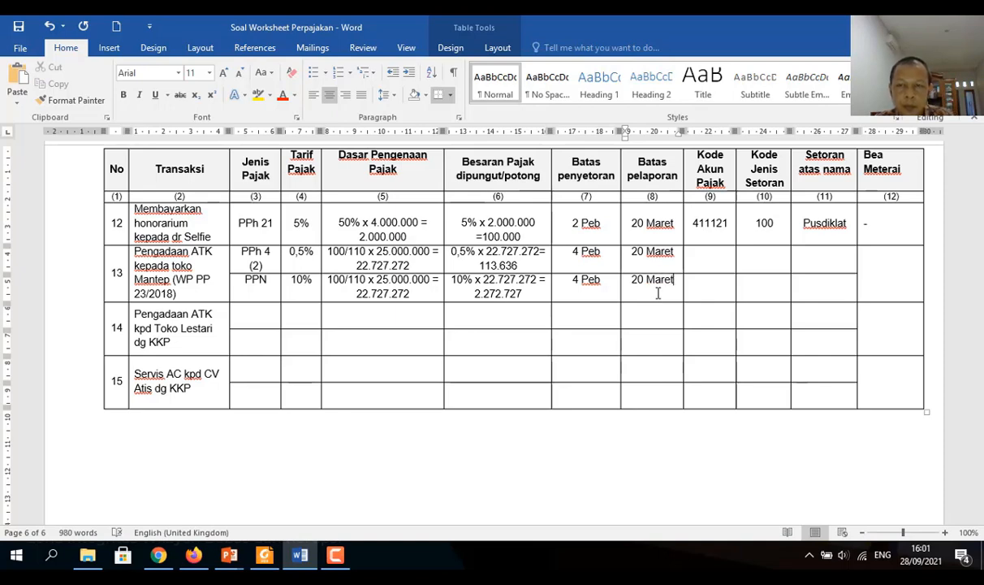
# Step: Enter the tax account codes (Kode Akun Pajak) for transaction 13: 411128 for PPh 4 (2) and 411211 for PPN
pyautogui.click(714, 259)
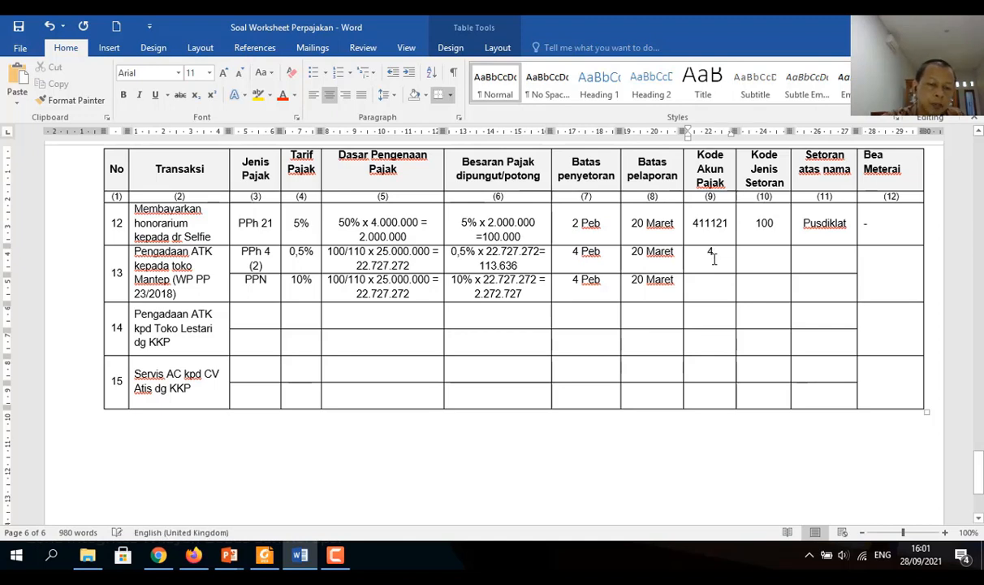
pyautogui.write('411128')
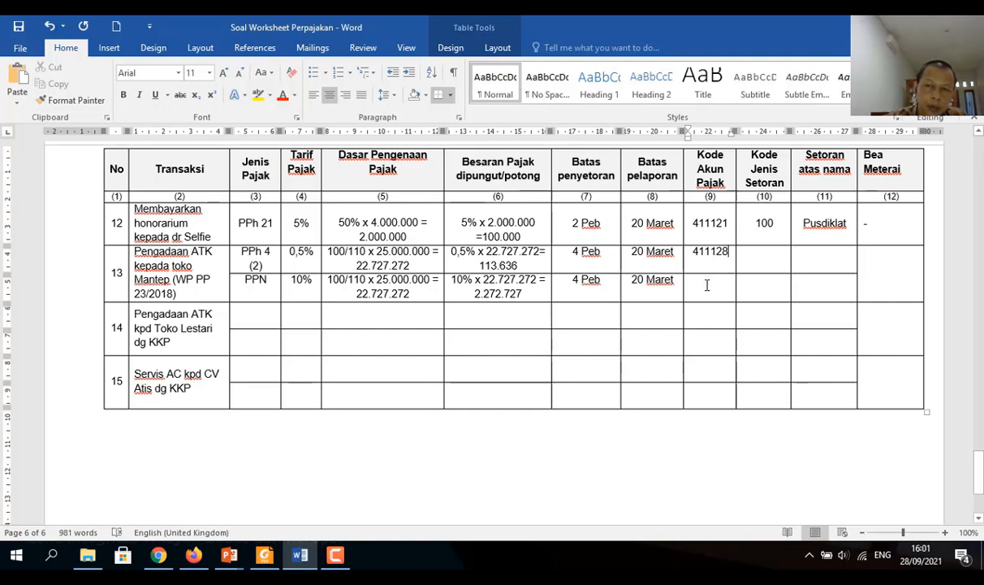
pyautogui.click(706, 285)
pyautogui.write('411211')
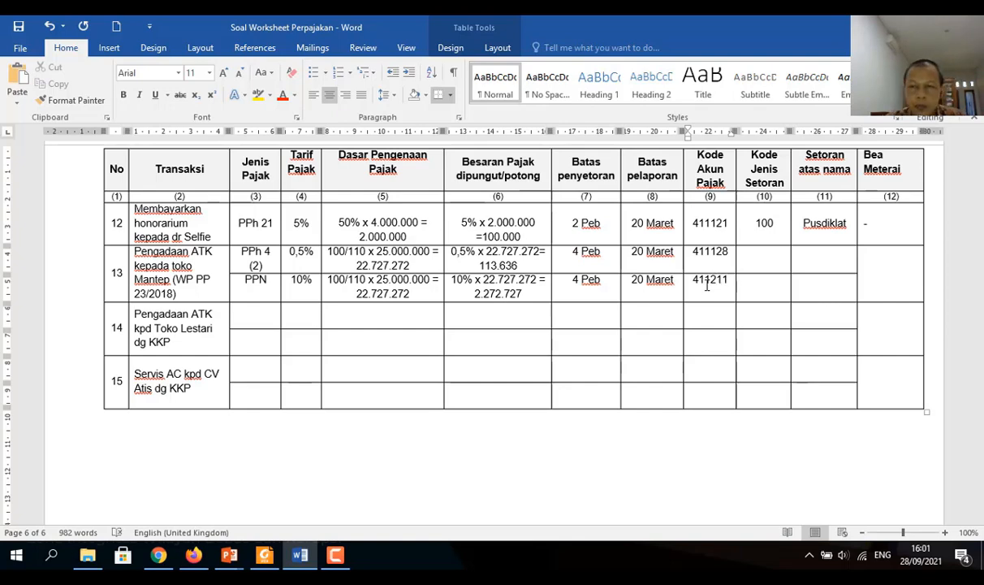
# Step: Enter the deposit type codes (Kode Jenis Setoran) for transaction 13: 420 for PPh 4 (2) and 910 for PPN
pyautogui.click(762, 258)
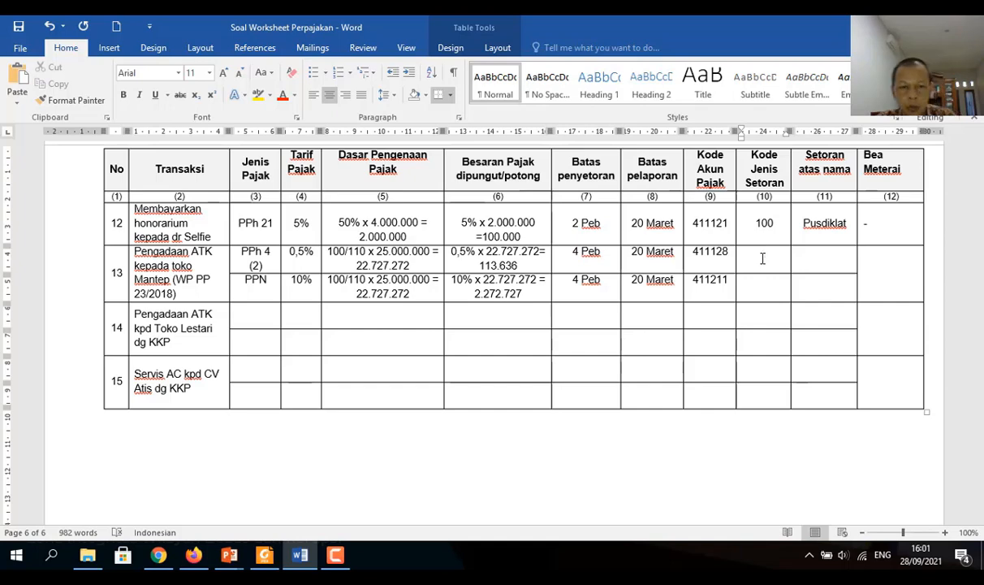
pyautogui.write('420')
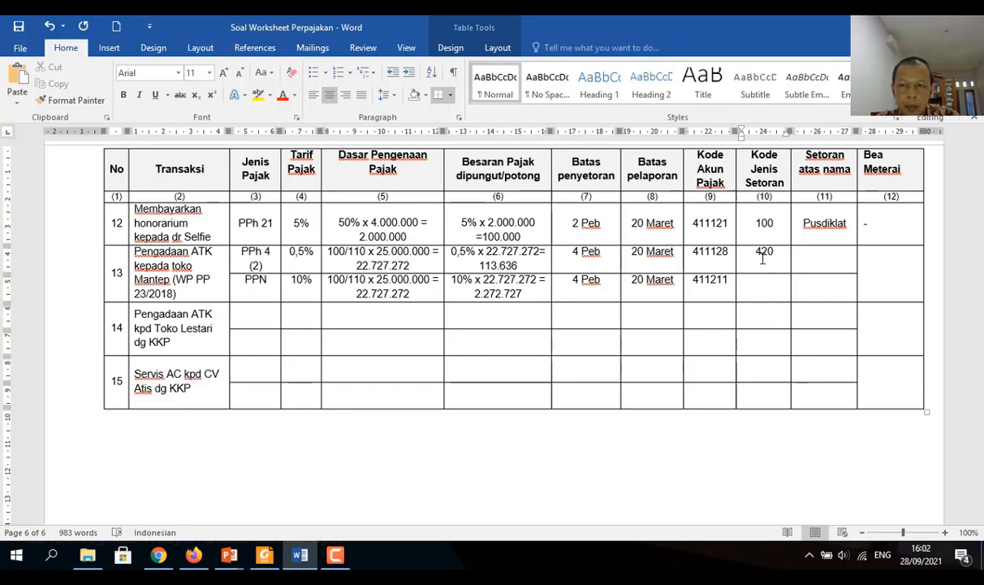
pyautogui.write('910')
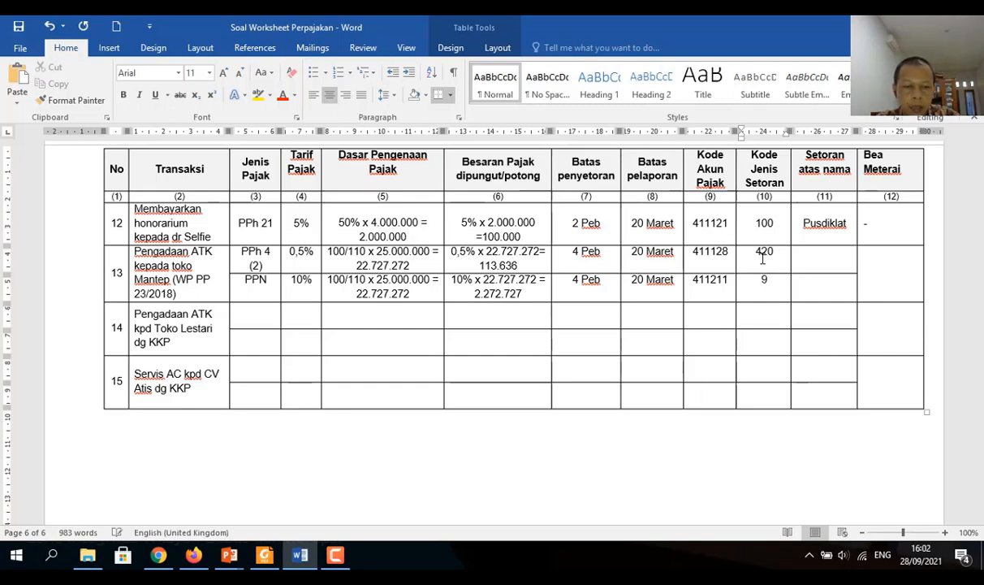
# Step: Fill in Setoran atas nama for transaction 13 with Pusdiklat for PPh 4 (2) and Mantep for PPN
pyautogui.click(836, 250)
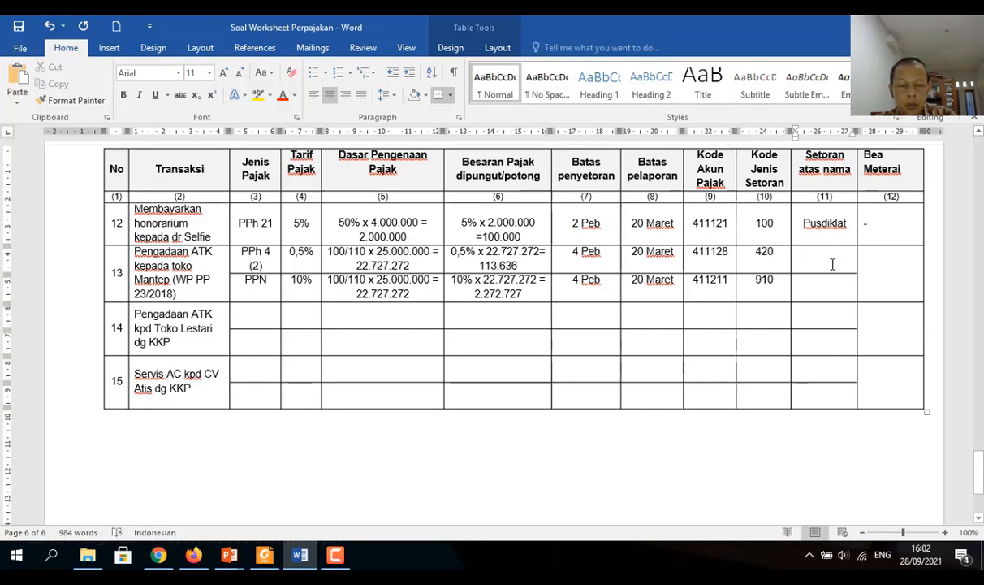
pyautogui.write('Pu')
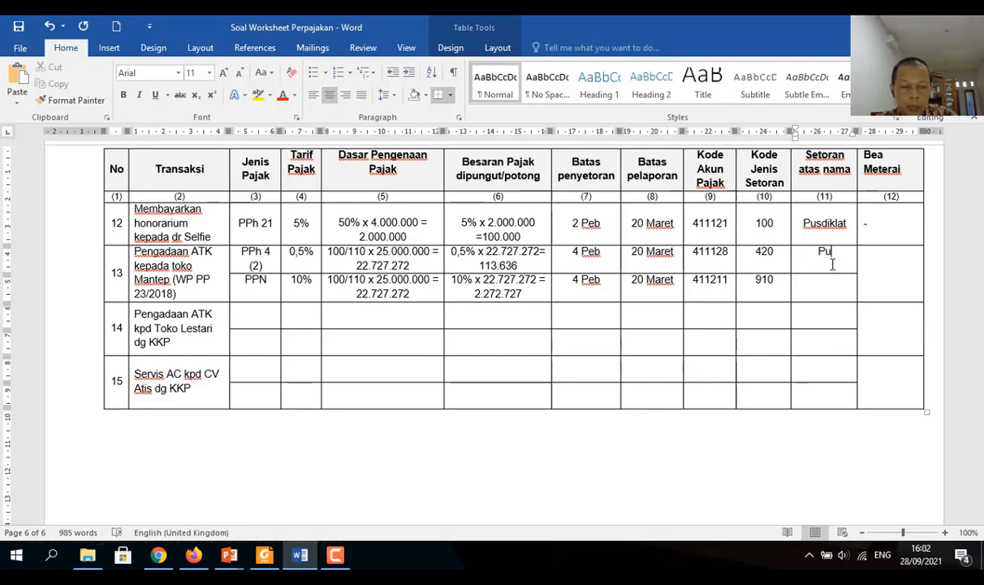
pyautogui.write('sdiklat')
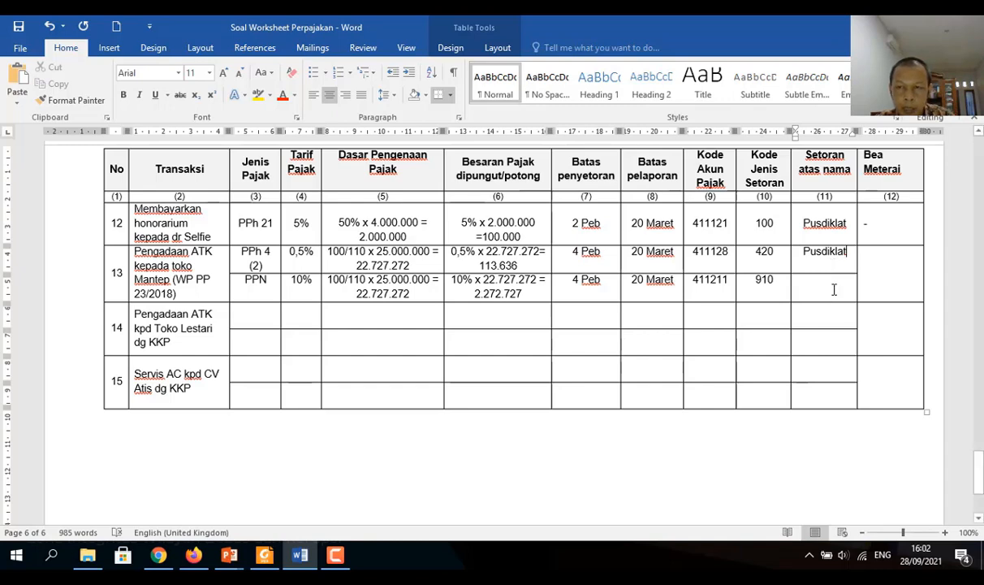
pyautogui.click(834, 290)
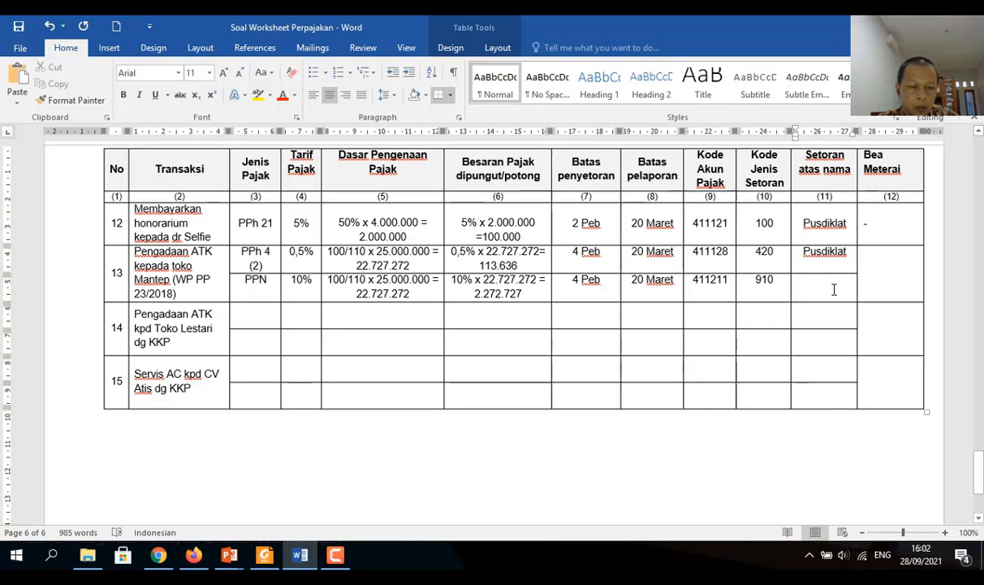
pyautogui.write('Mante')
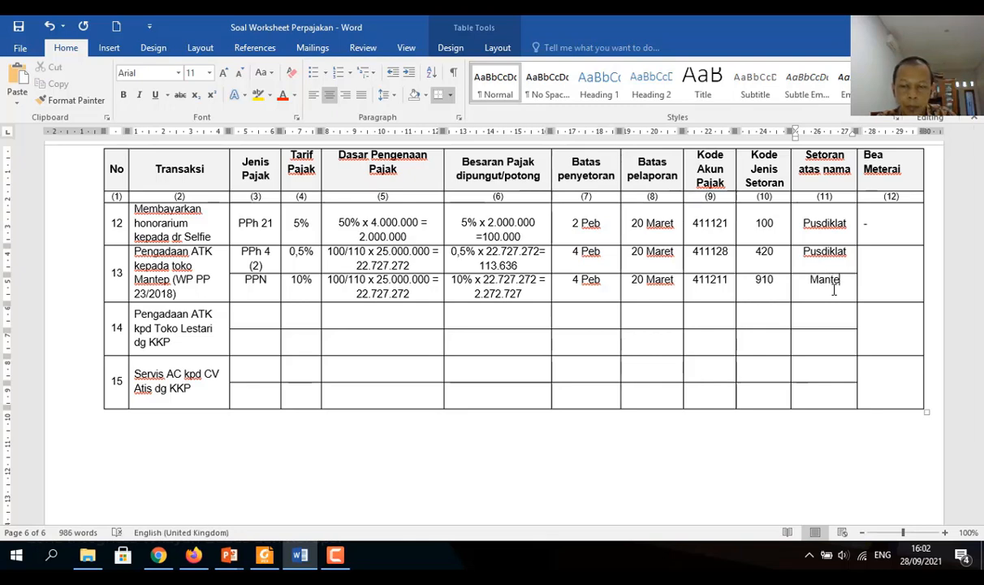
pyautogui.write('p')
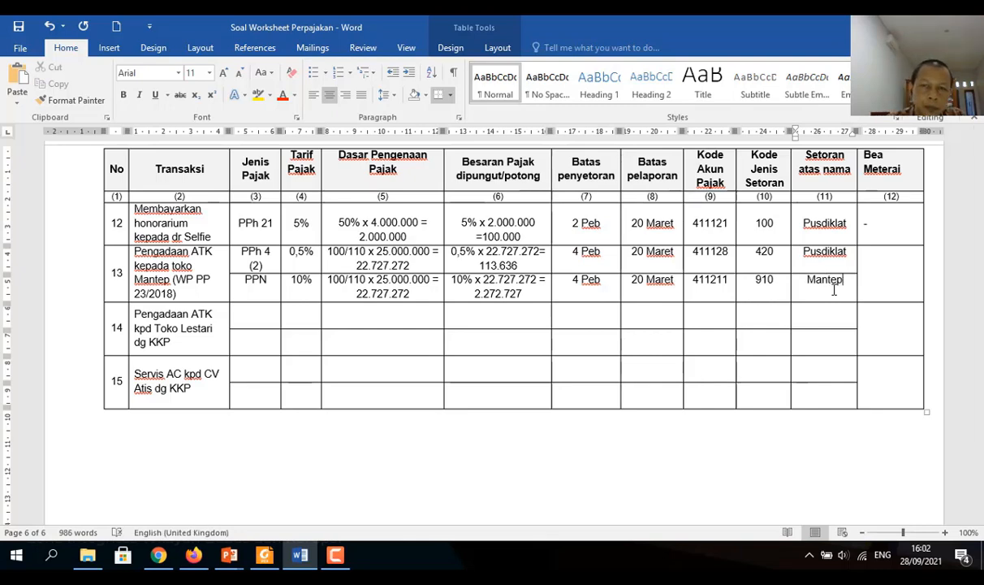
# Step: Enter 10.000 as the stamp duty (Bea Meterai) for transaction 13
pyautogui.click(893, 263)
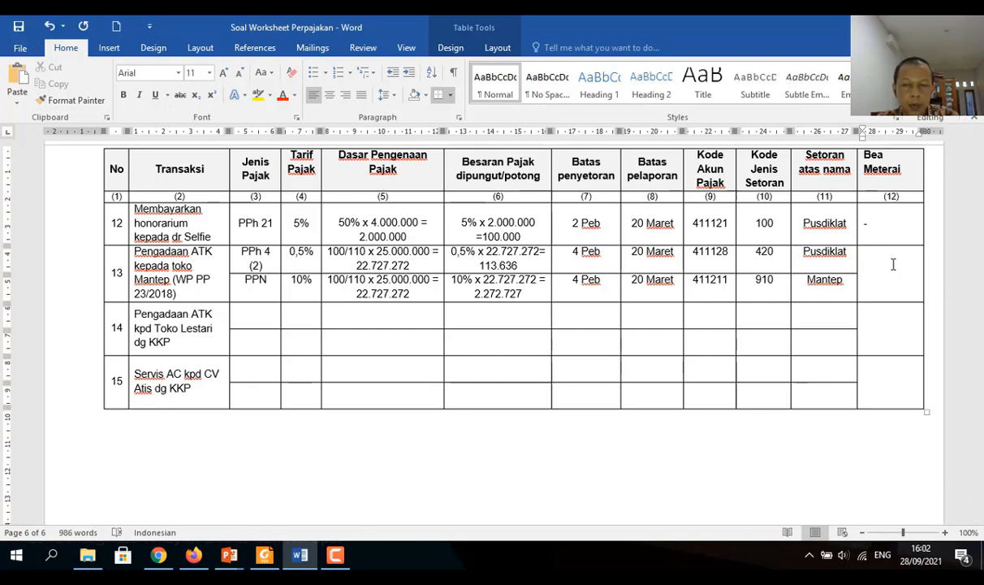
pyautogui.write('10')
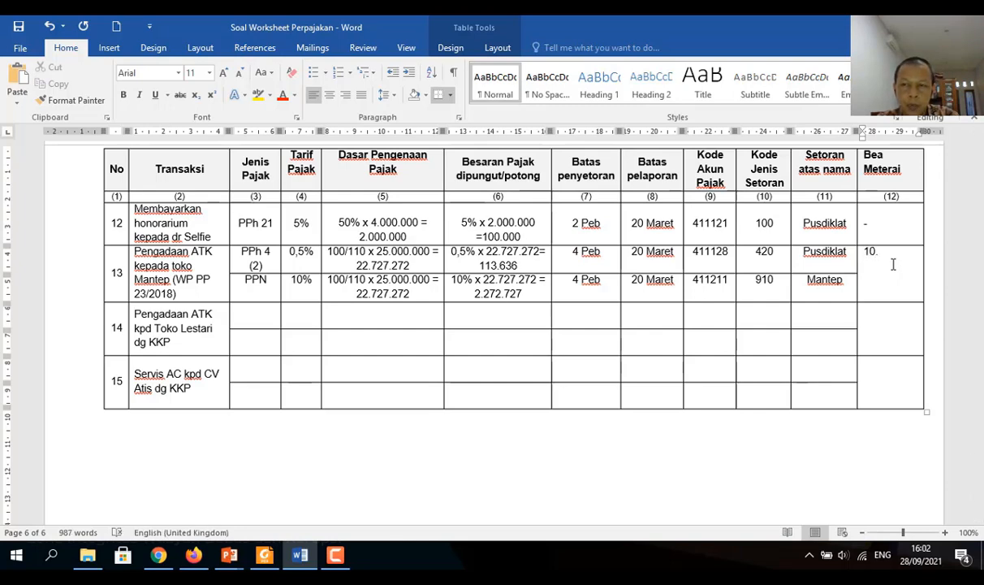
pyautogui.write('.000')
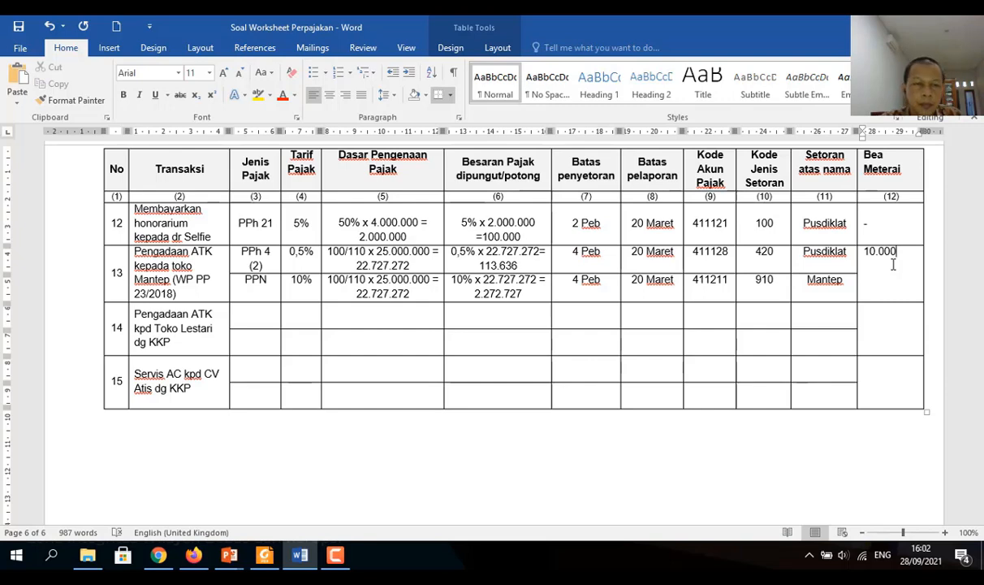